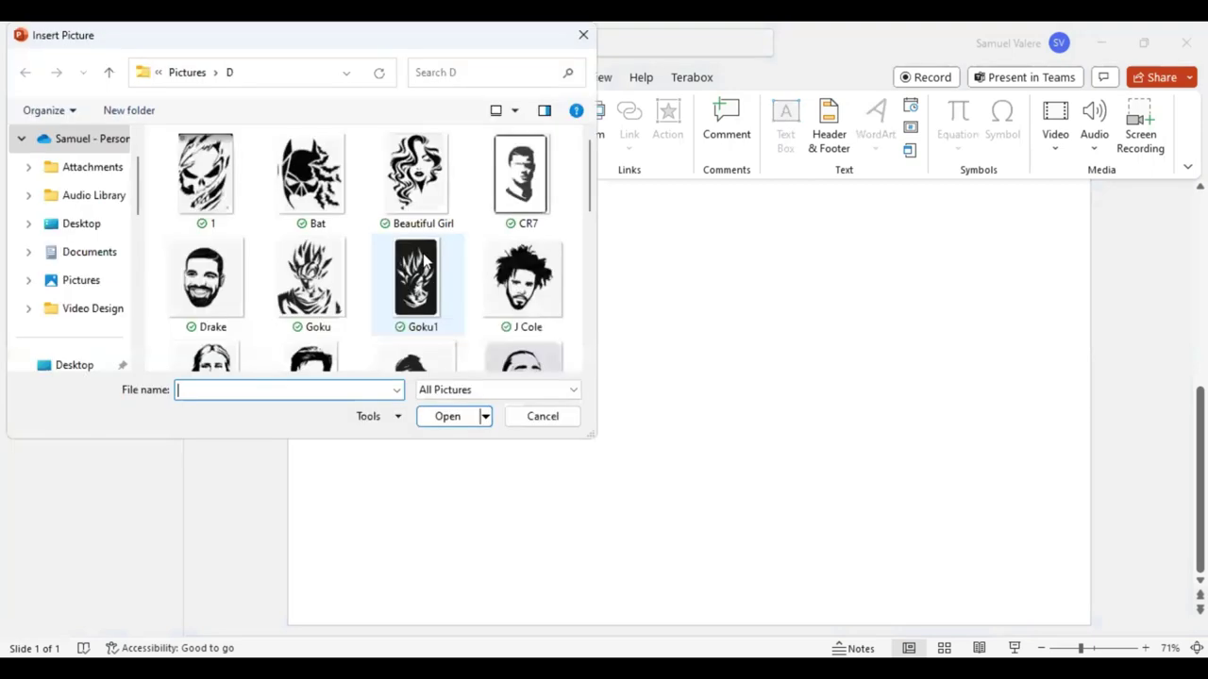
Step: Insert the Ninja picture from the Pictures folder onto the blank slide
scroll(453, 240, down, 2)
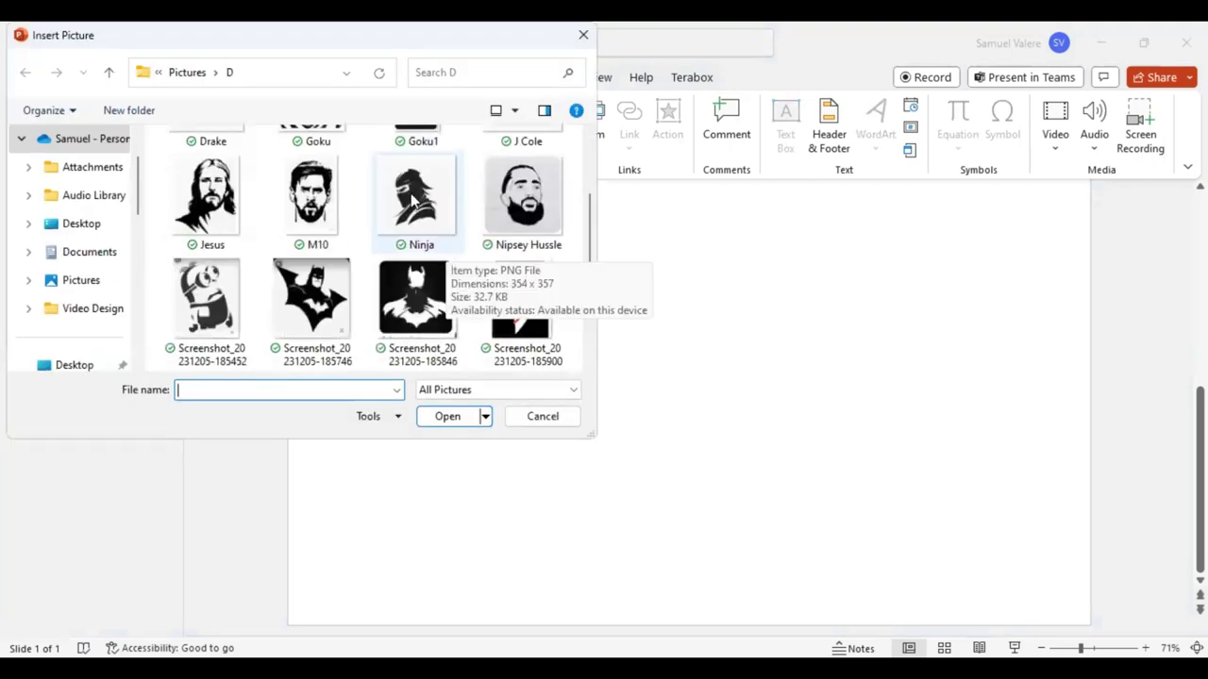
click(412, 202)
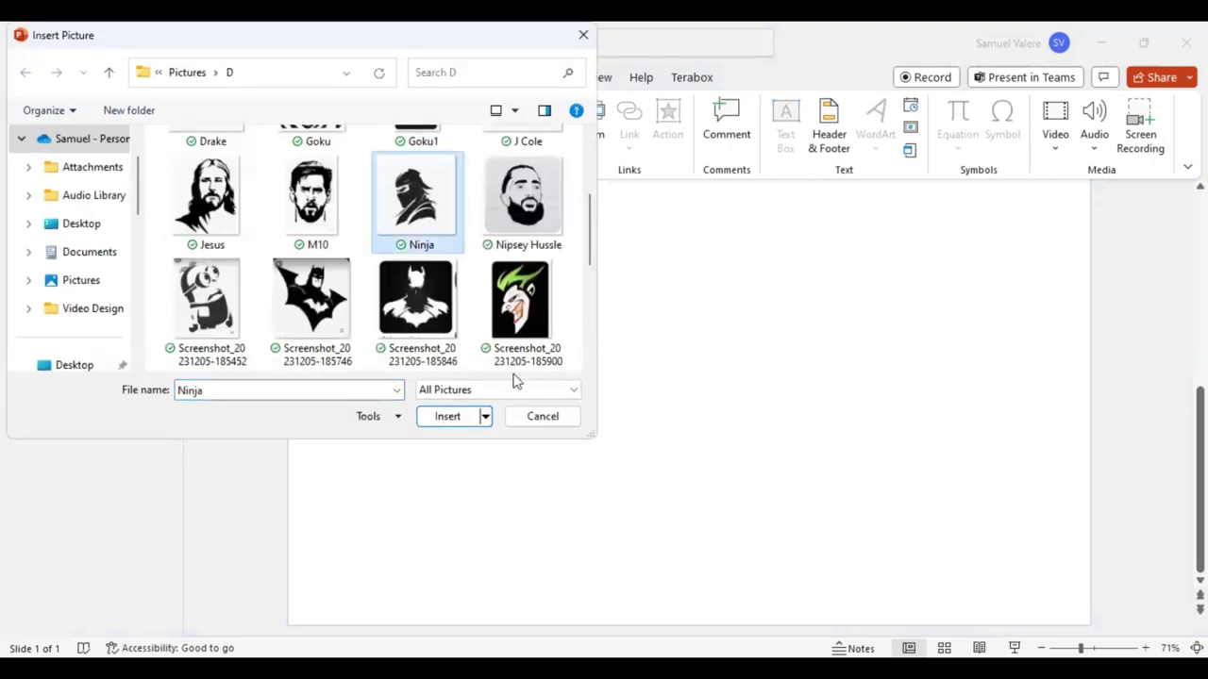
key(Return)
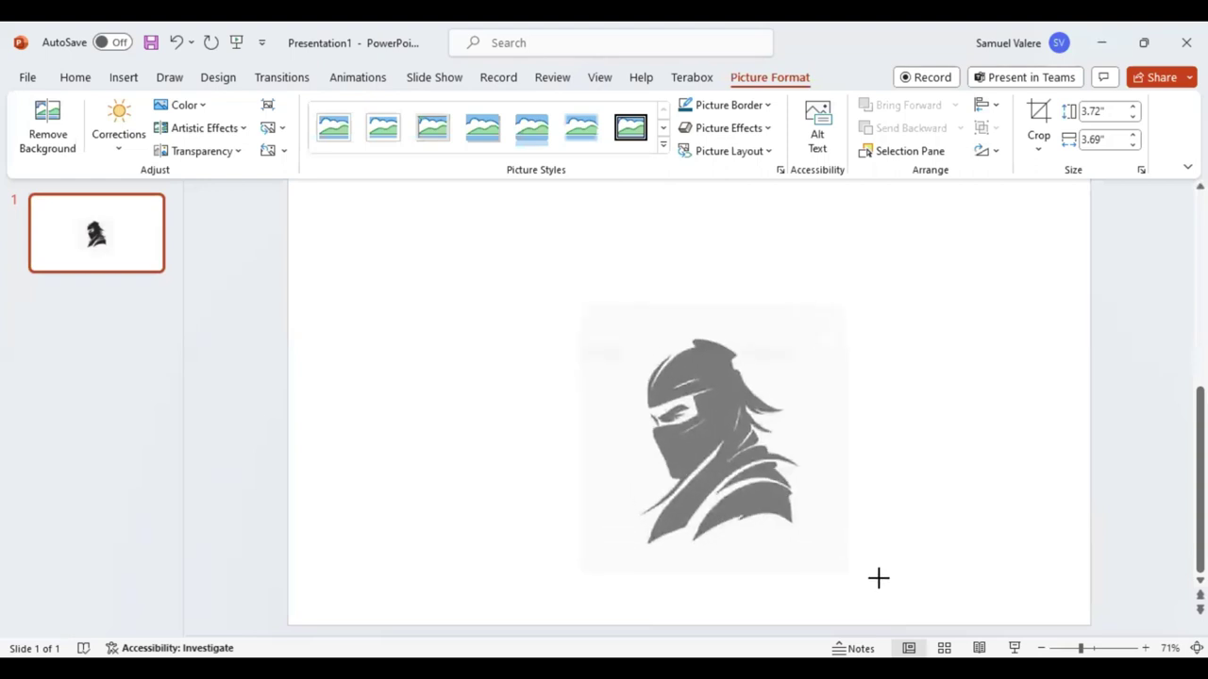
Step: Enlarge and centre the ninja picture to about 8.47 × 8.4 inches
drag(800, 513, 901, 613)
drag(693, 455, 663, 382)
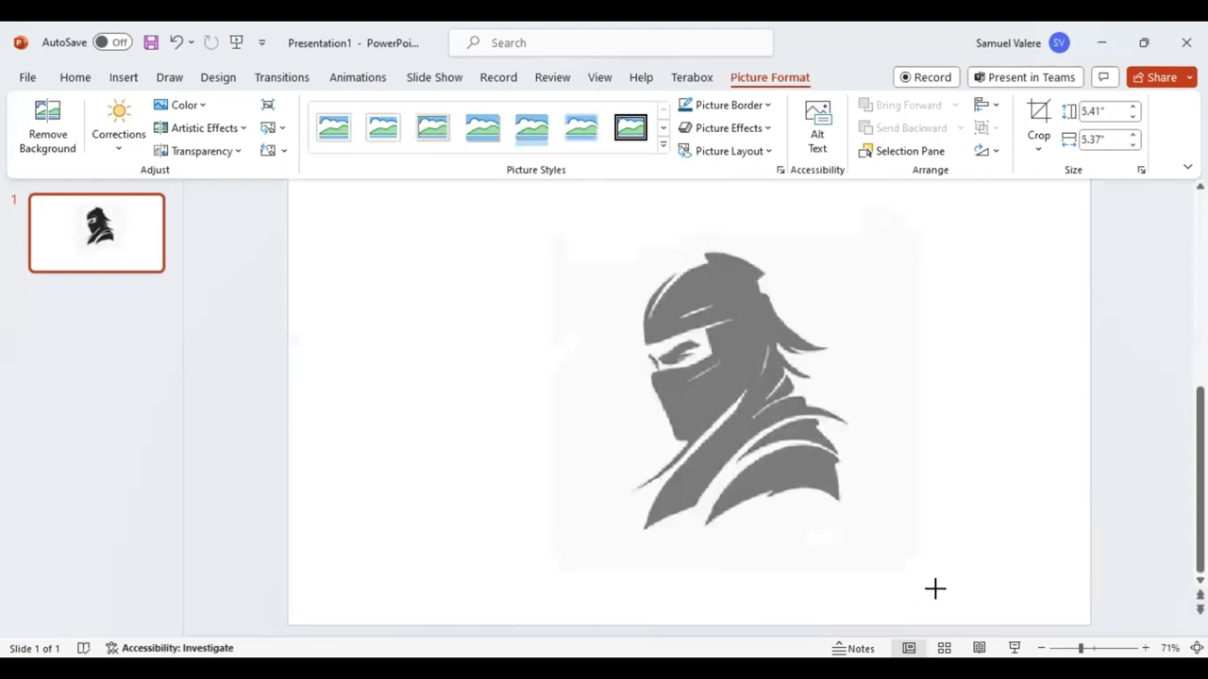
drag(873, 510, 957, 628)
mouse_move(830, 519)
mouse_down()
mouse_move(788, 466)
mouse_move(730, 464)
mouse_move(775, 415)
mouse_up()
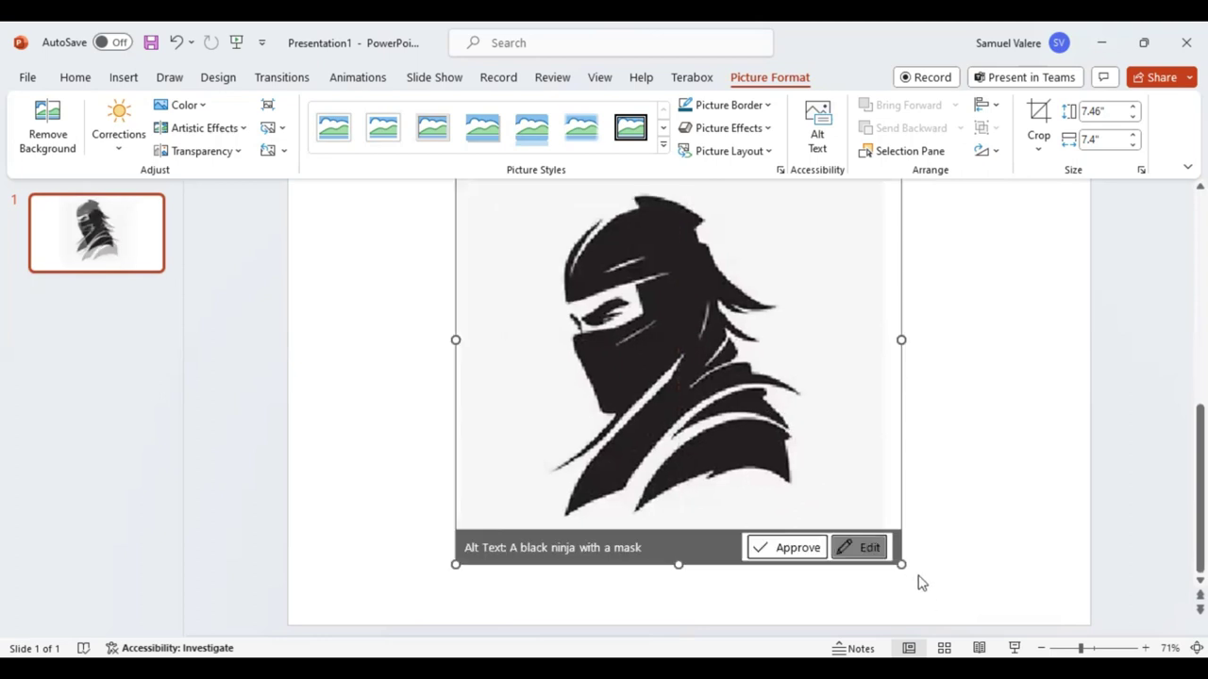
drag(900, 566, 946, 628)
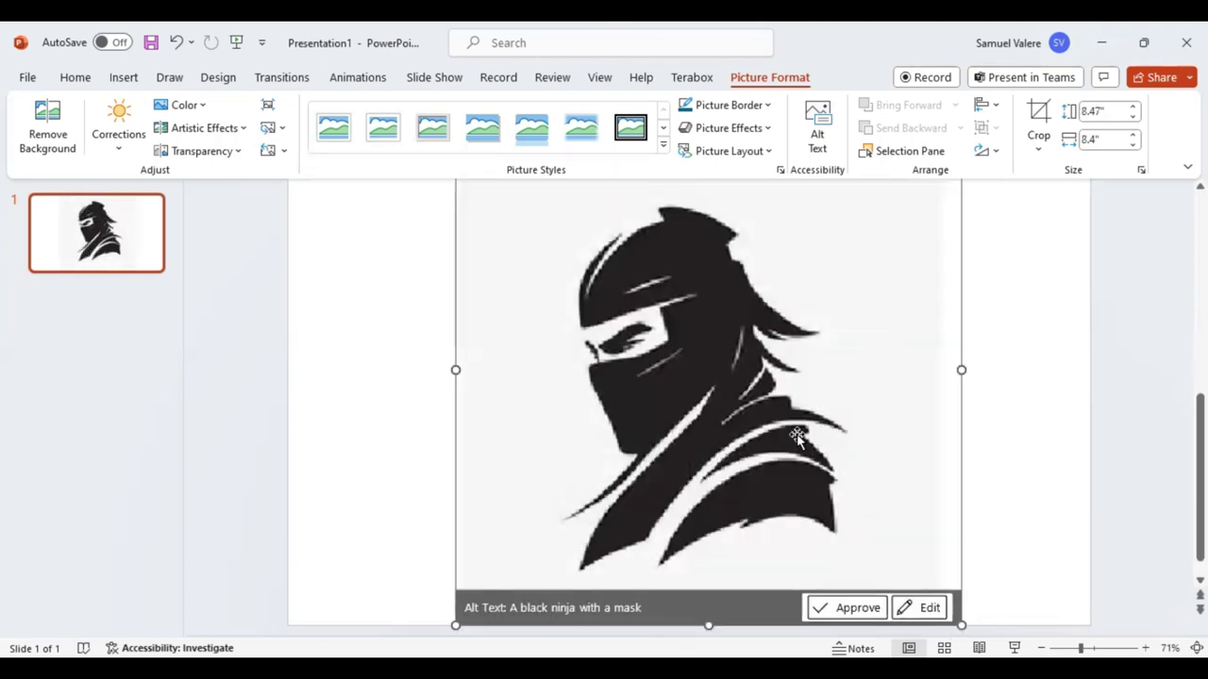
click(122, 82)
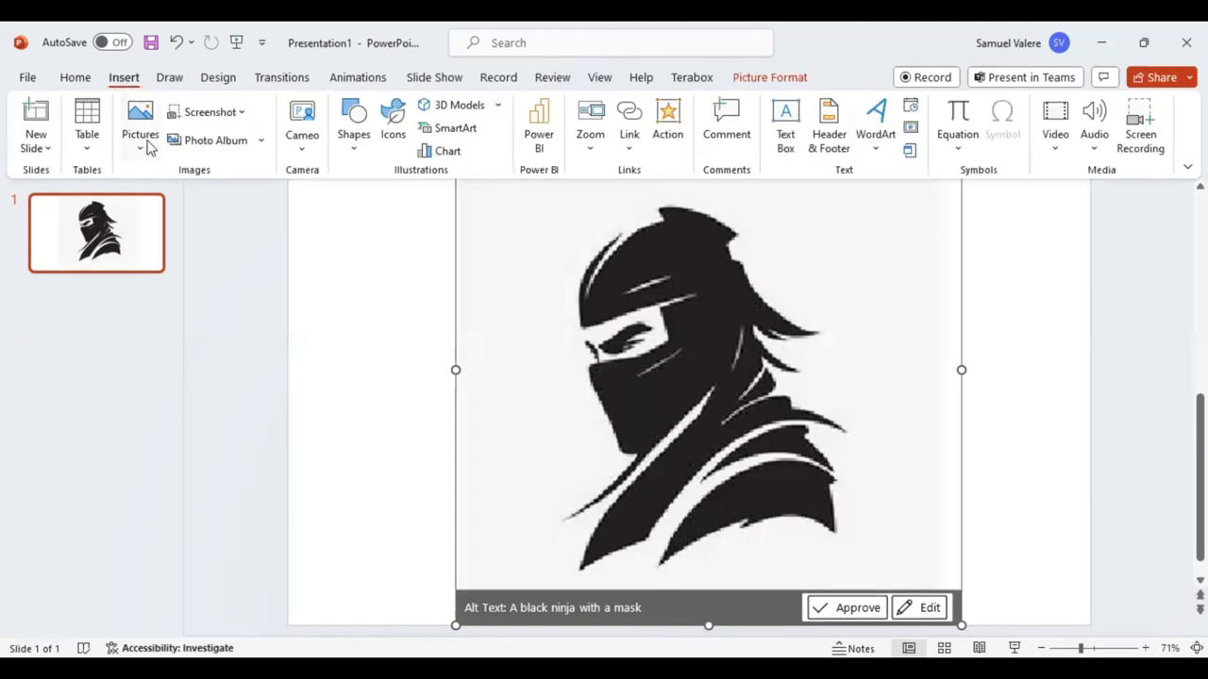
Step: Trace a freeform shape about 1.77 × 3 inches over the ninja's lower-right shoulder, redrawing once
click(356, 157)
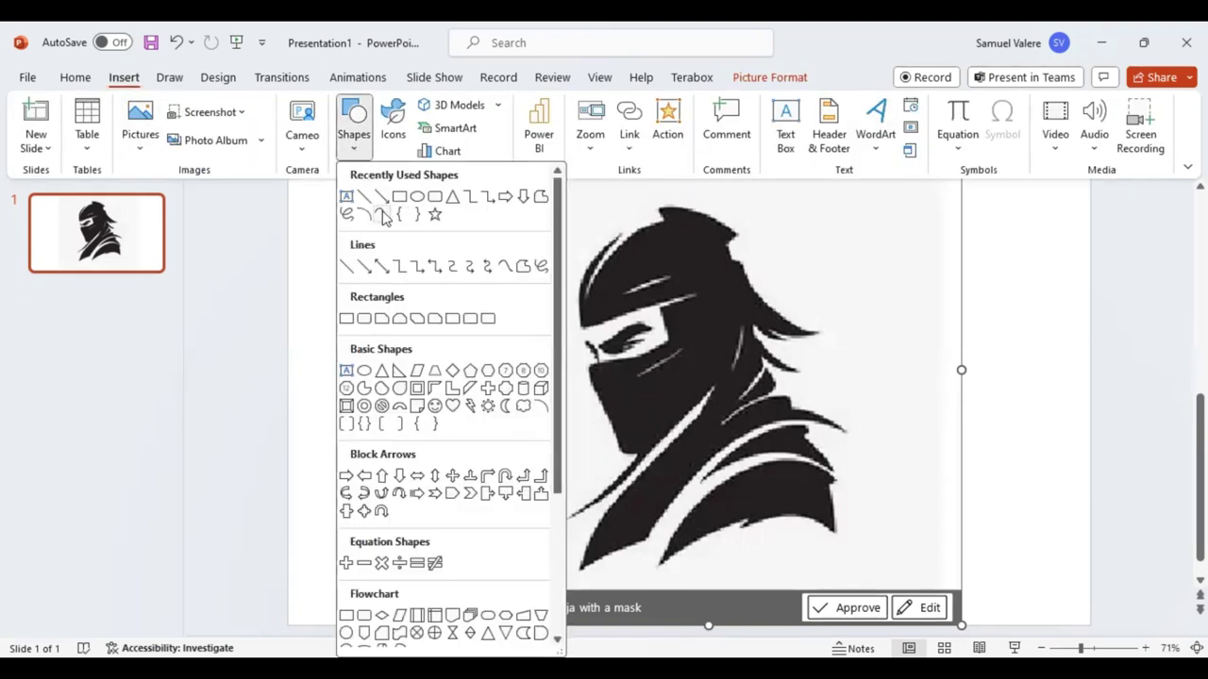
click(368, 214)
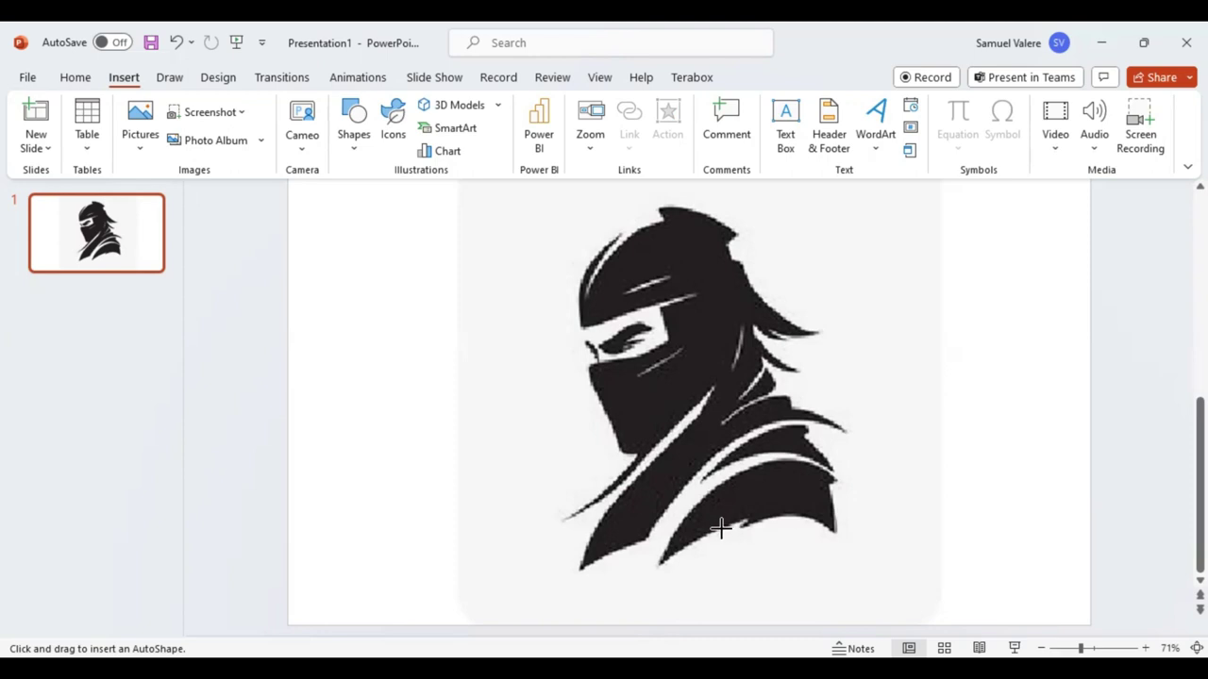
click(657, 564)
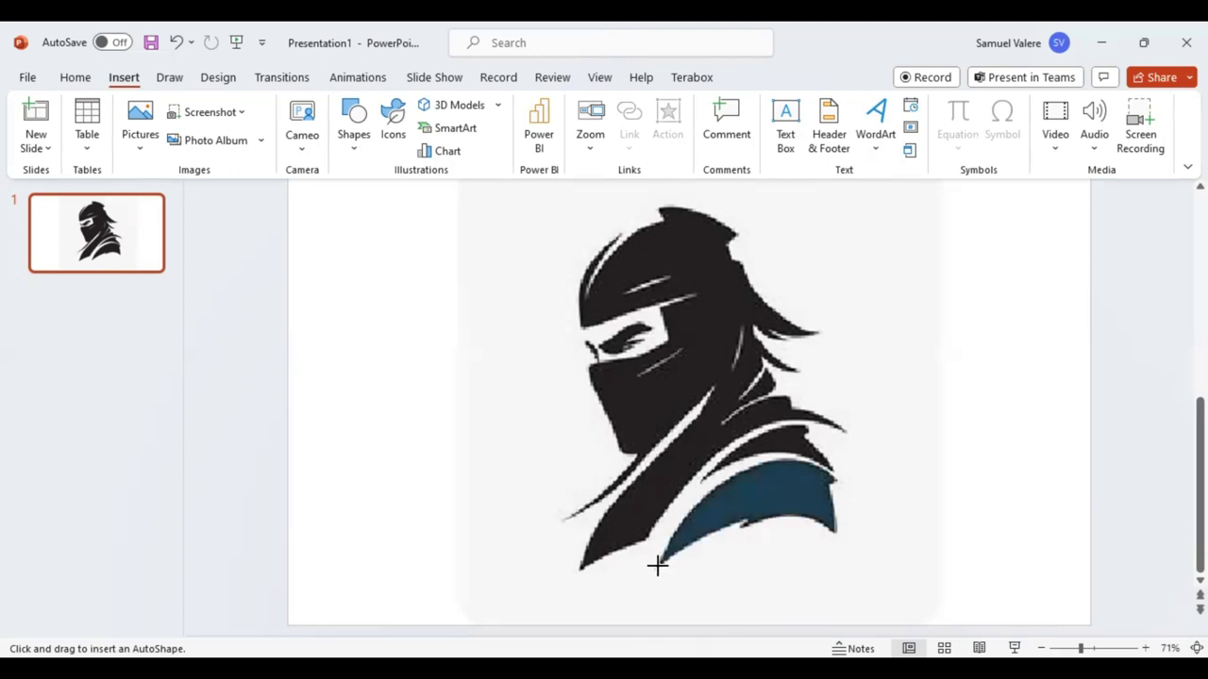
key(Escape)
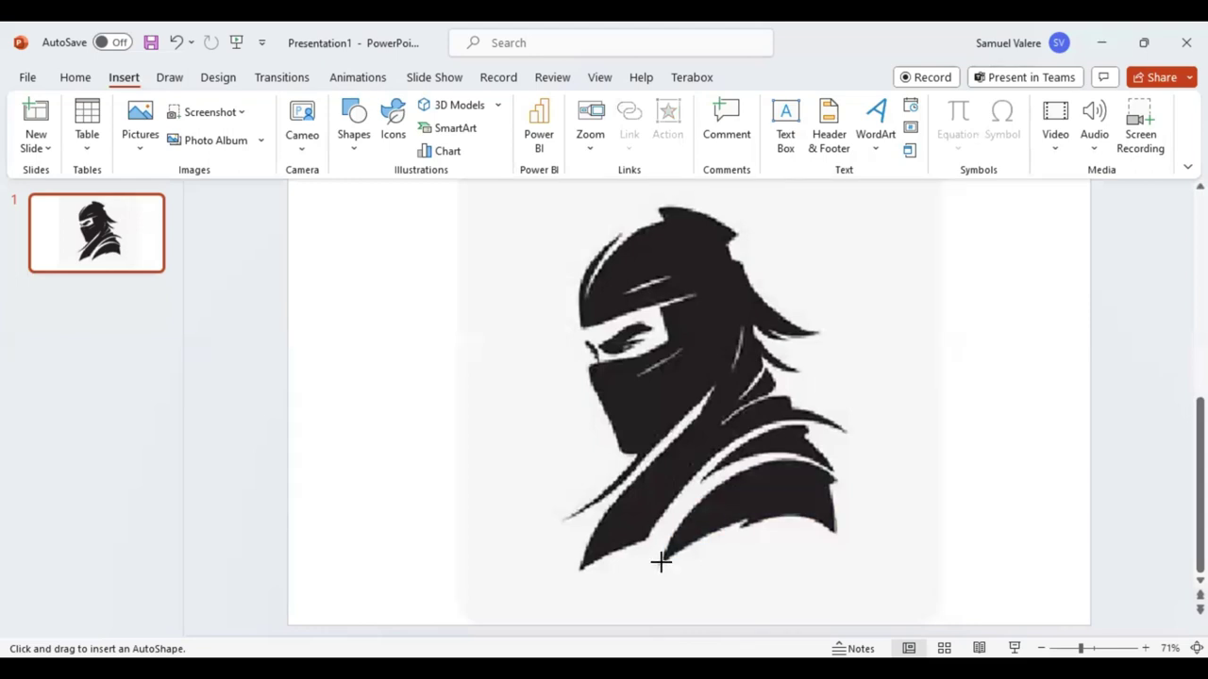
click(659, 564)
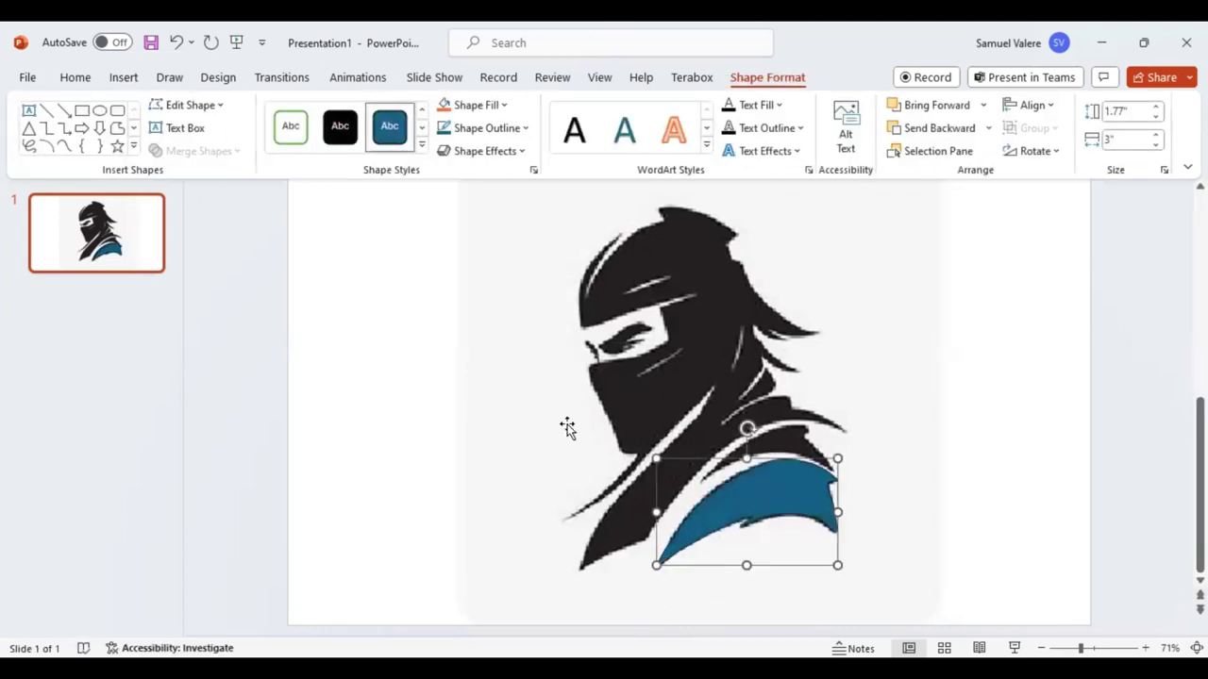
Step: Remove the shoulder shape's outline and trace a 0.96 × 2.28-inch freeform over the upper shoulder
click(525, 129)
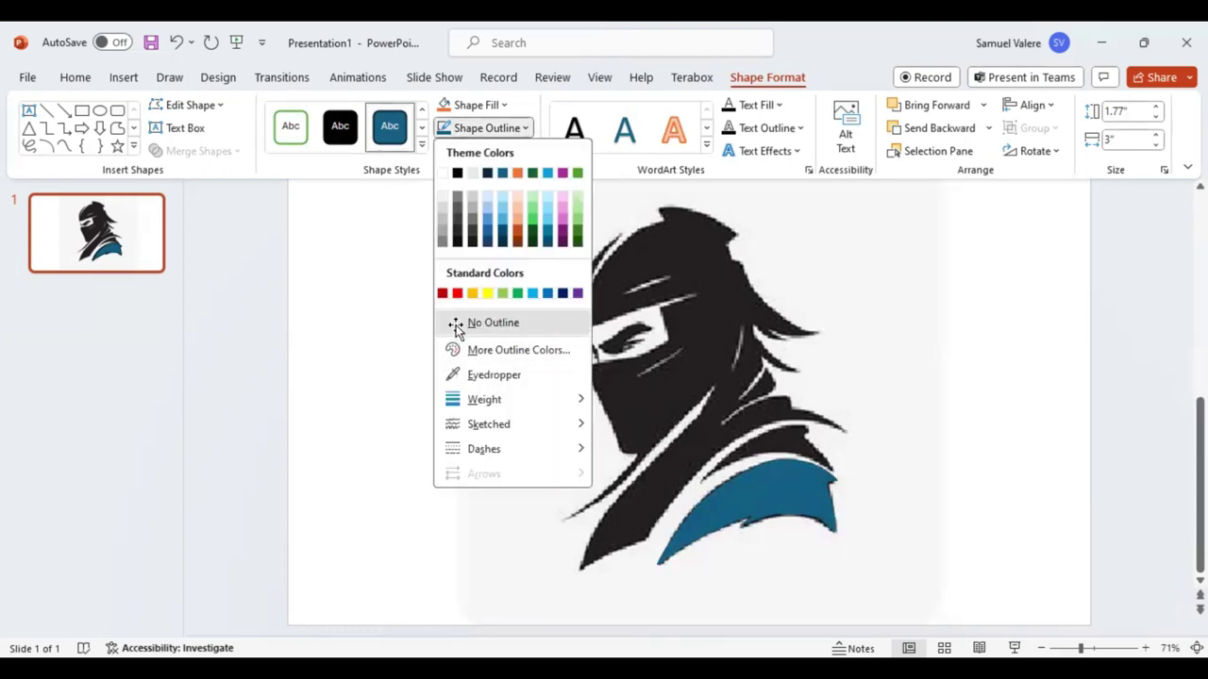
click(457, 323)
click(64, 146)
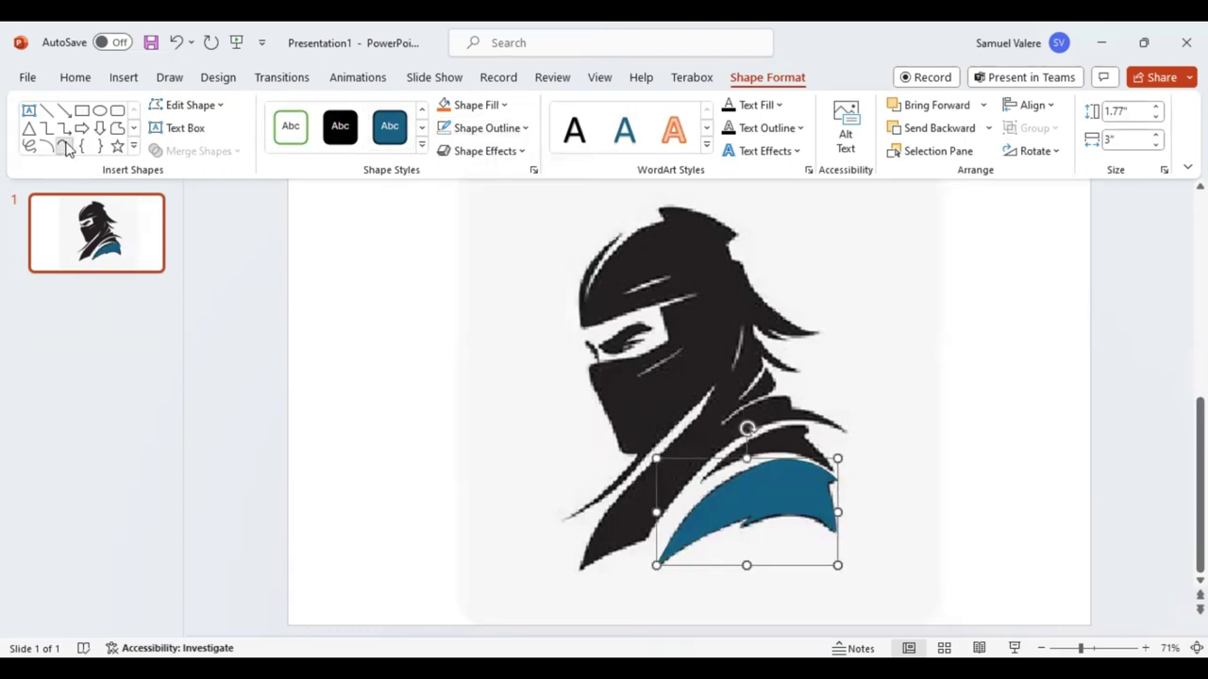
click(698, 481)
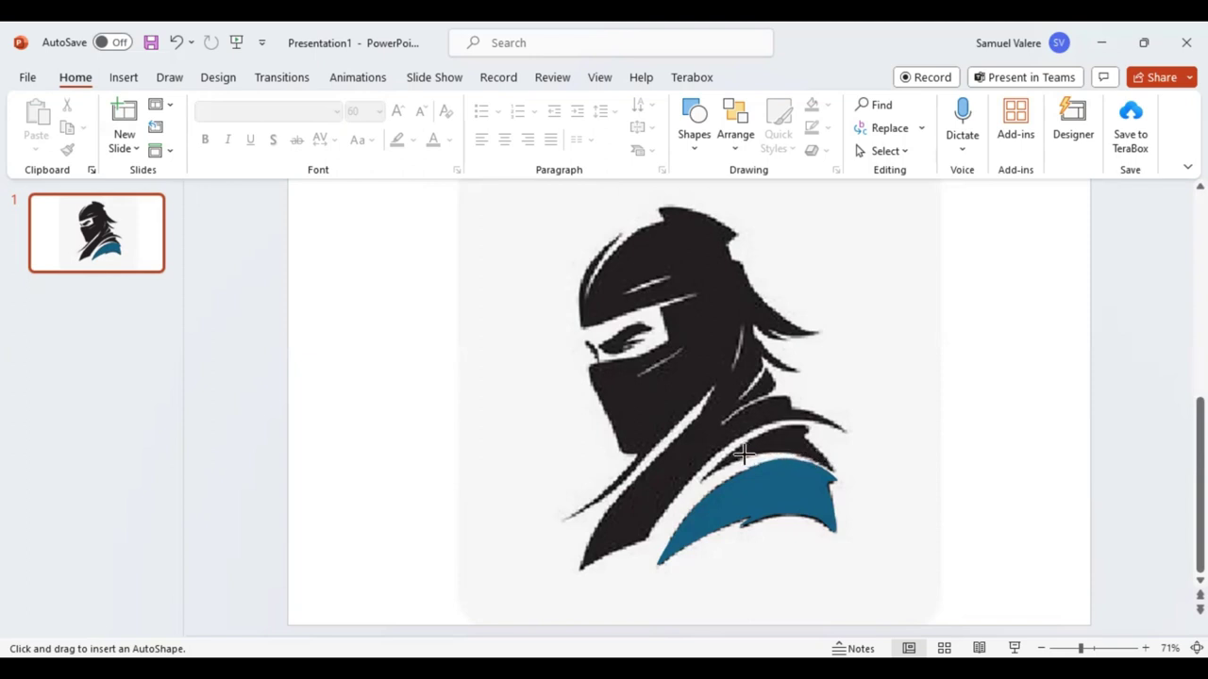
click(699, 481)
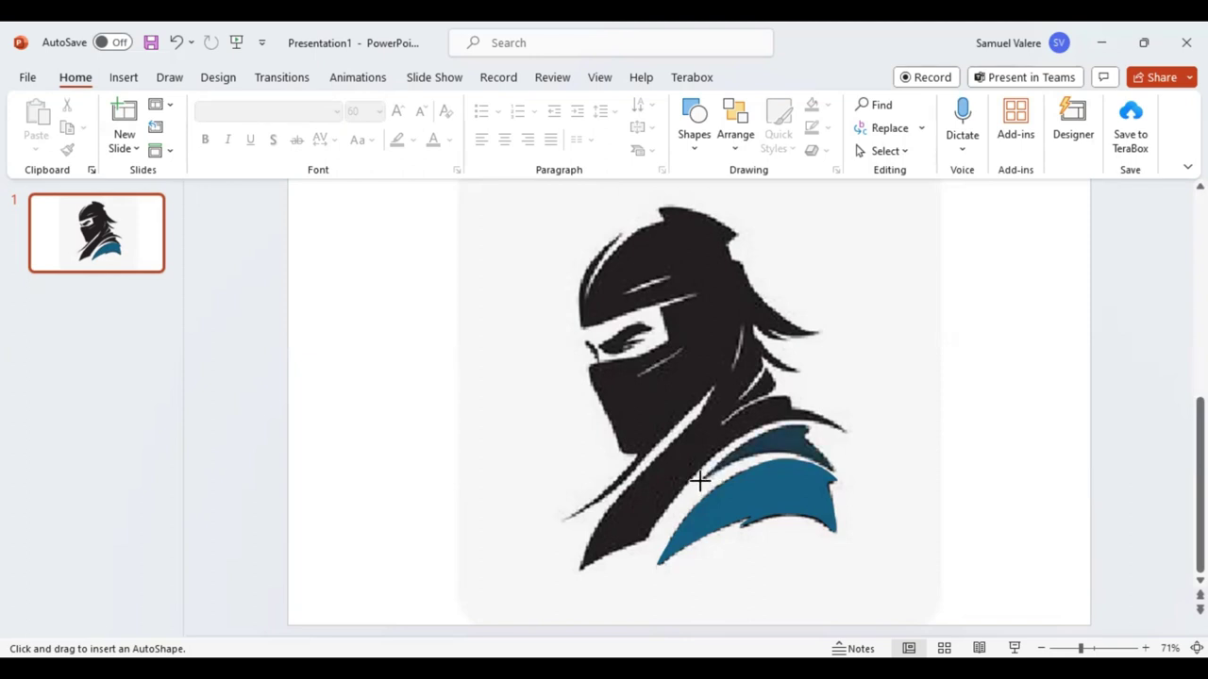
click(699, 482)
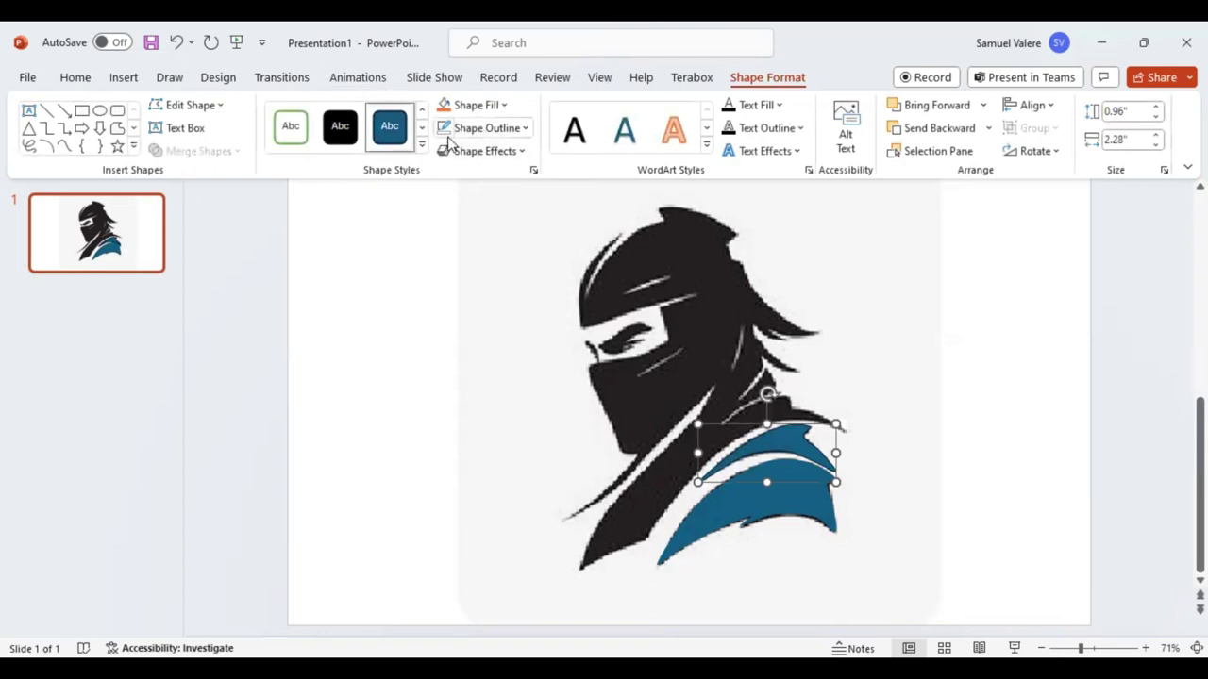
click(688, 300)
Step: Set the ninja picture's transparency to 60% in Format Picture
right_click(689, 300)
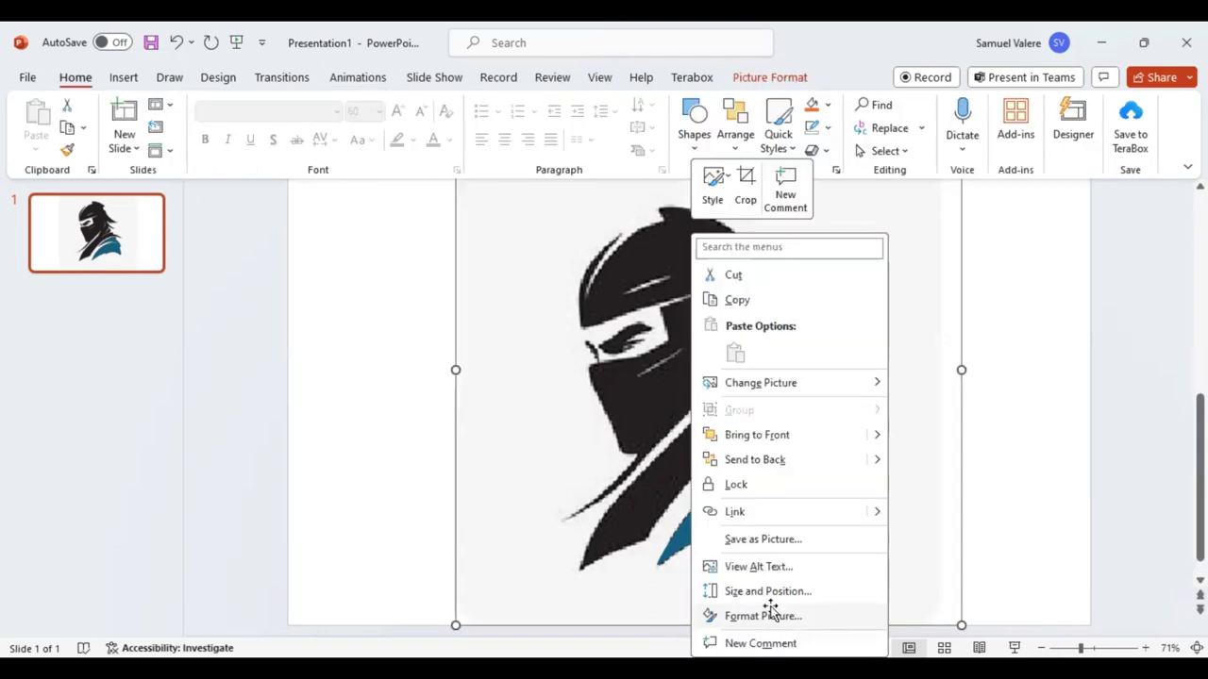
click(770, 611)
click(1095, 235)
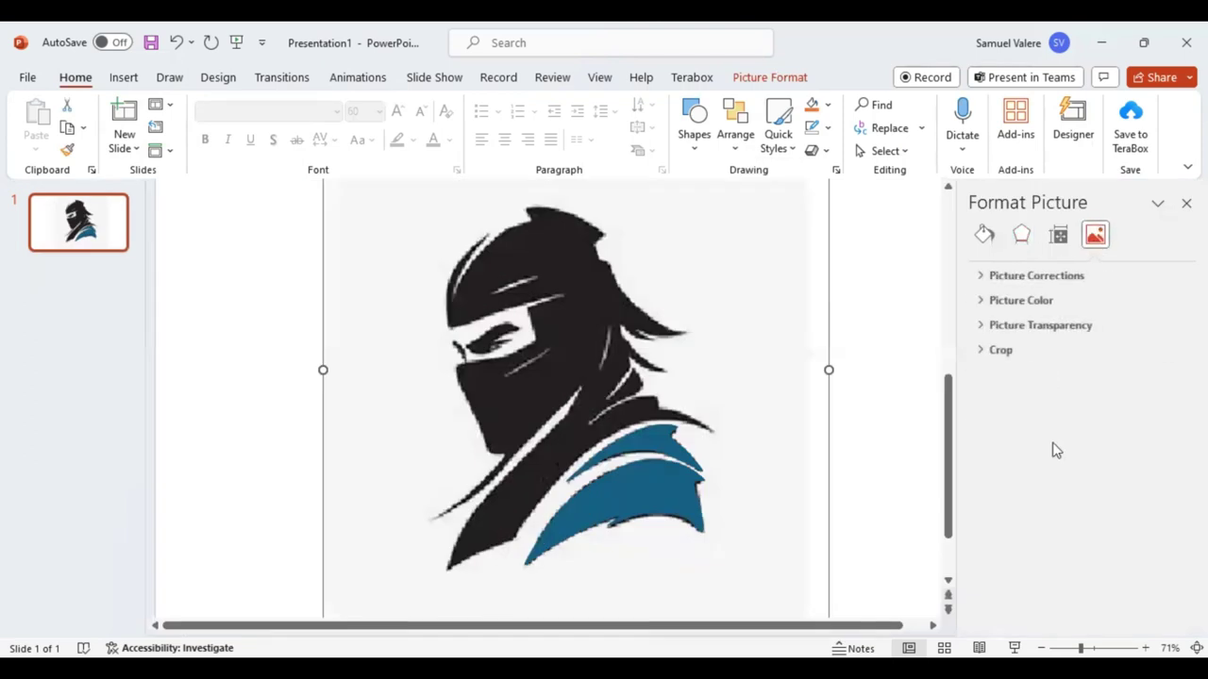
click(1040, 325)
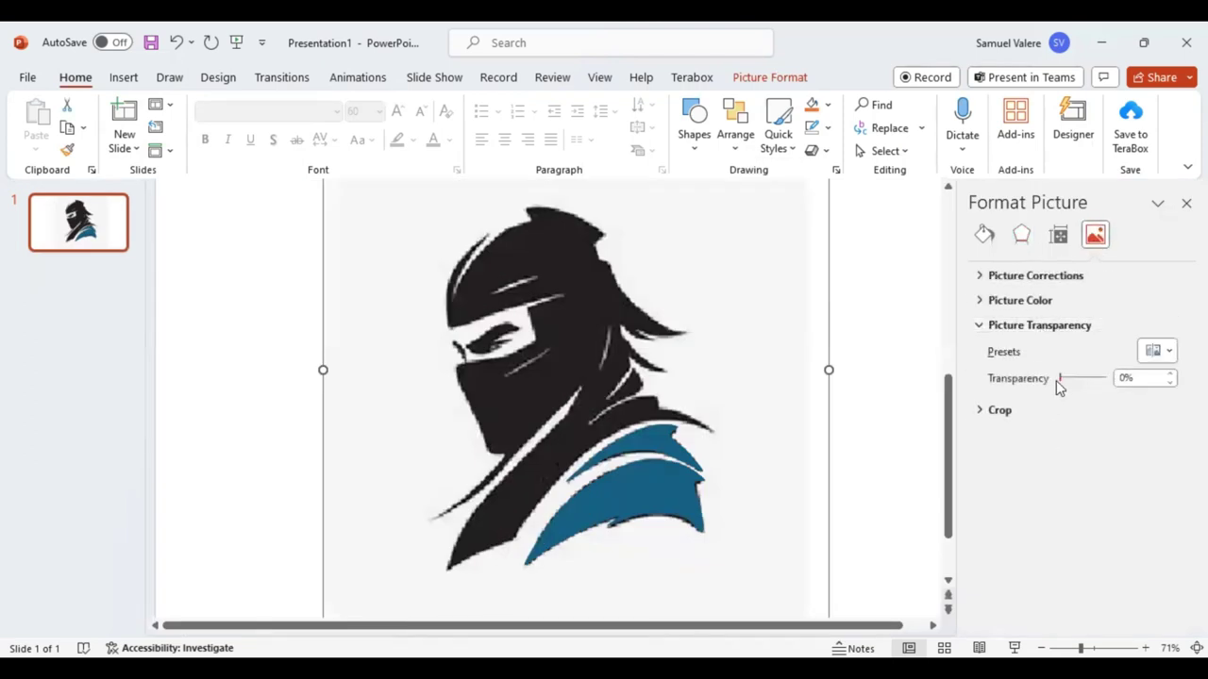
drag(1061, 379, 1089, 386)
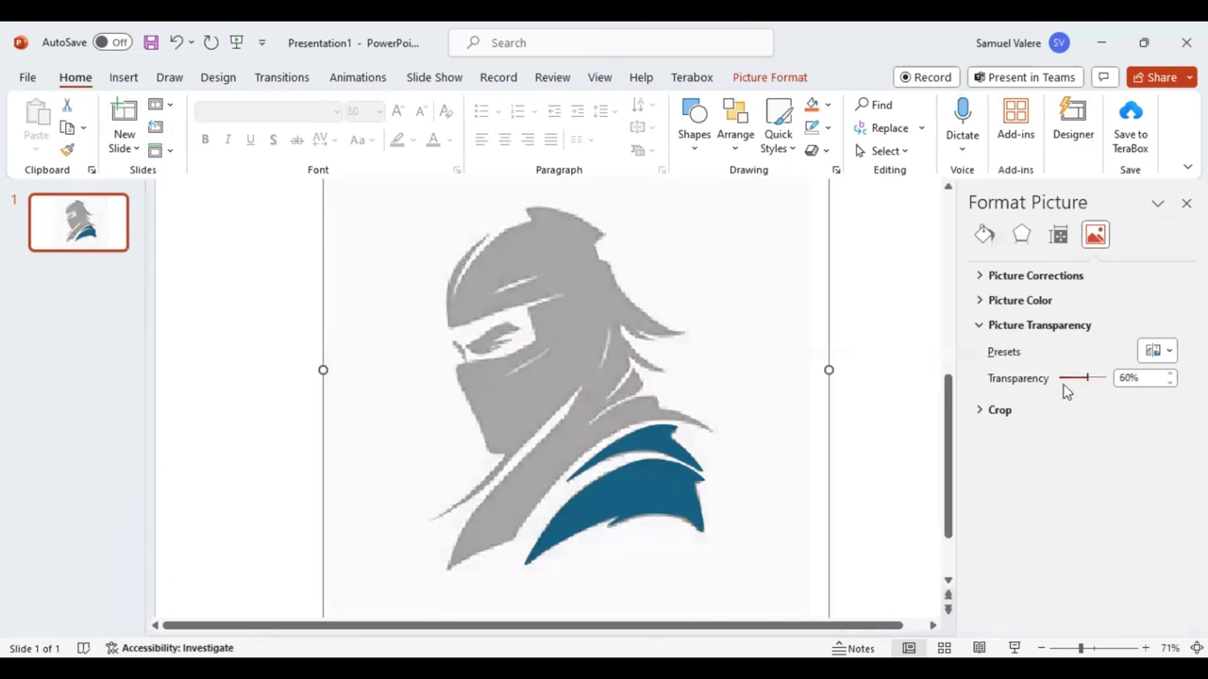
click(124, 83)
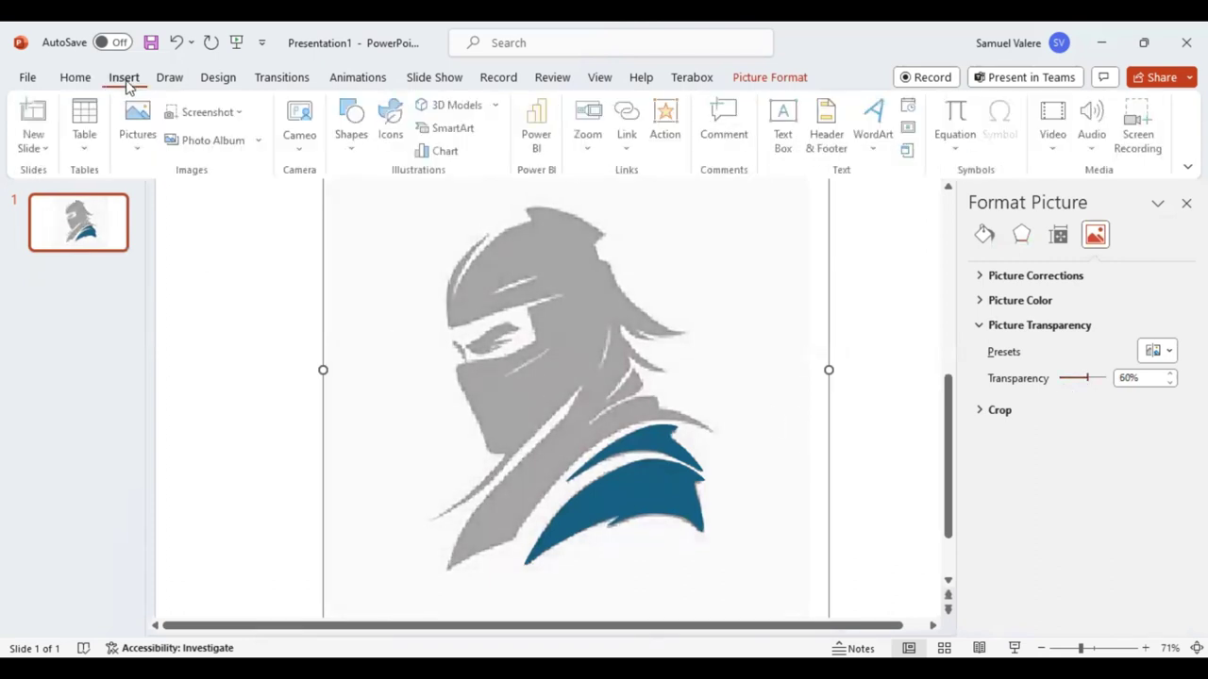
Step: Draw a thin vertical blue freeform sliver on the ninja's hood
click(346, 151)
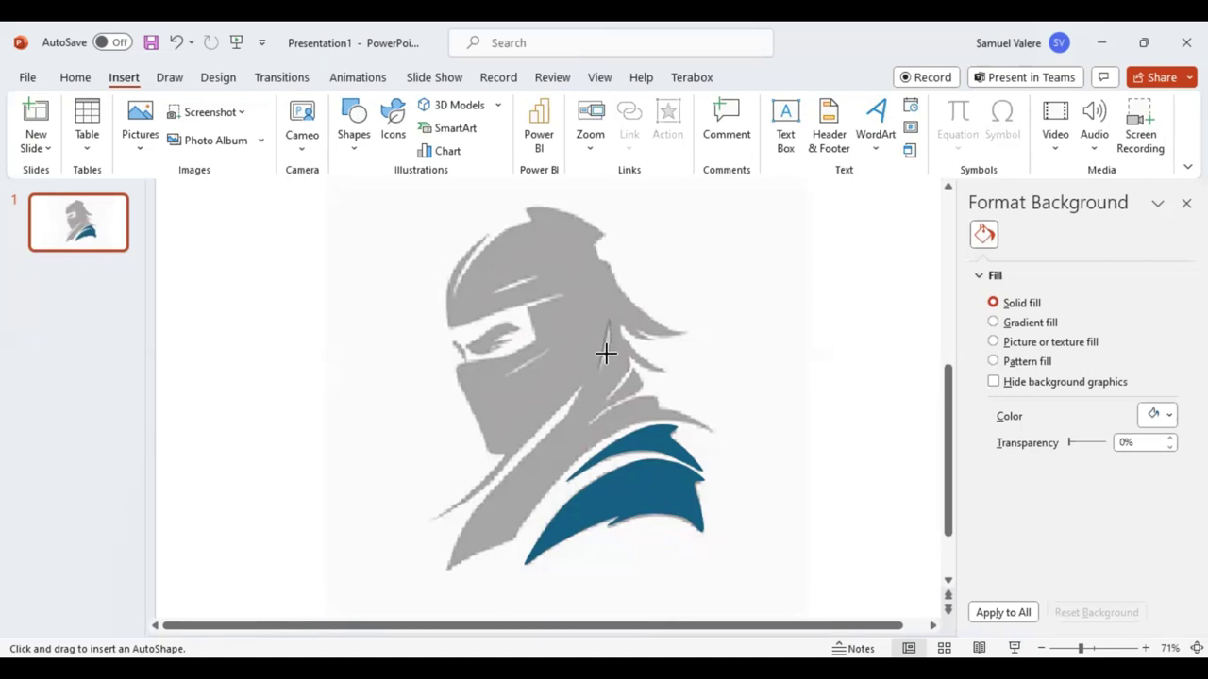
click(599, 368)
double_click(599, 368)
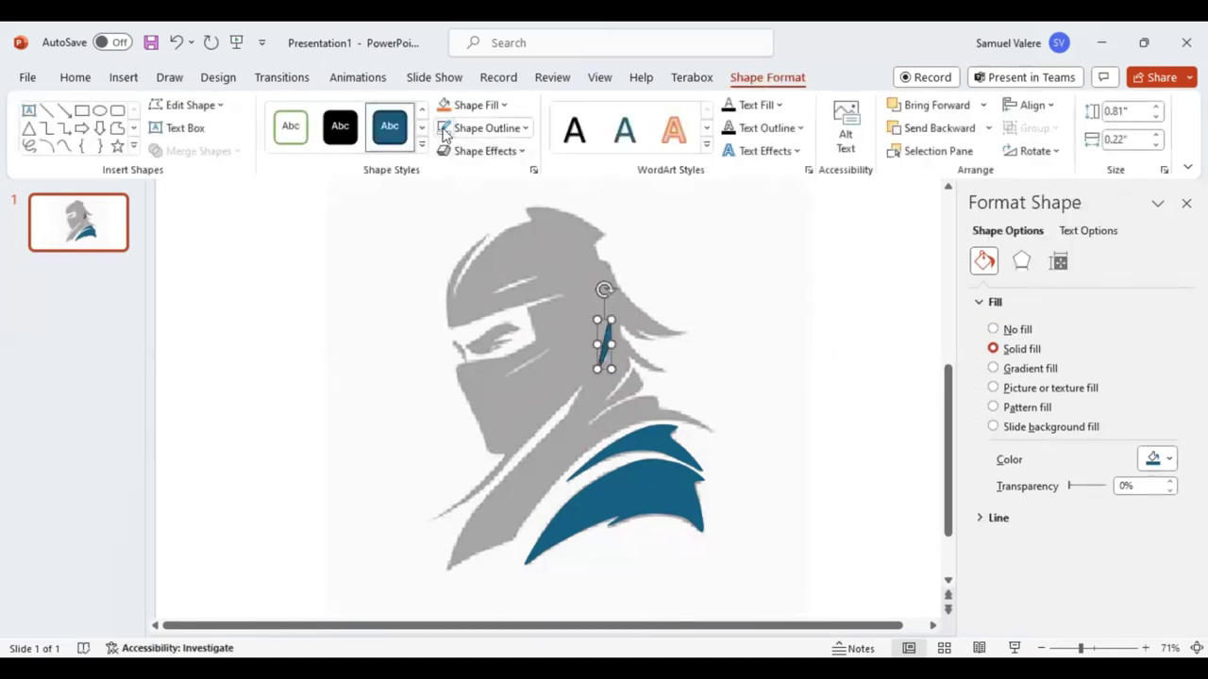
click(63, 146)
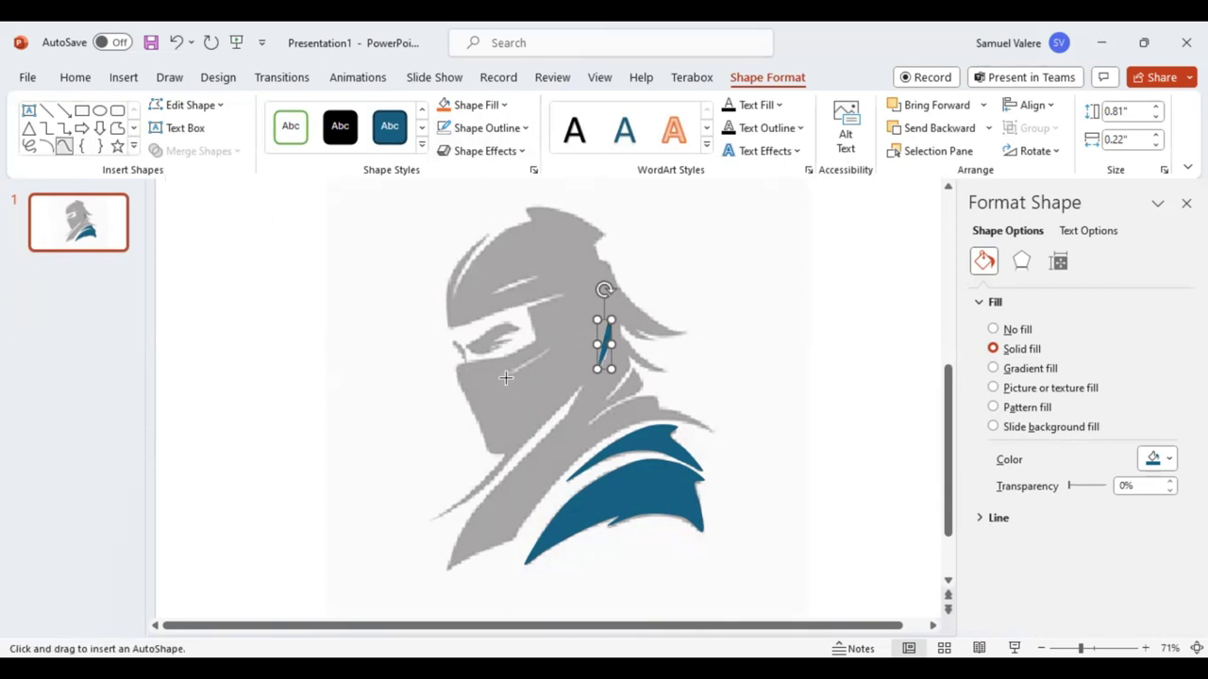
key(Escape)
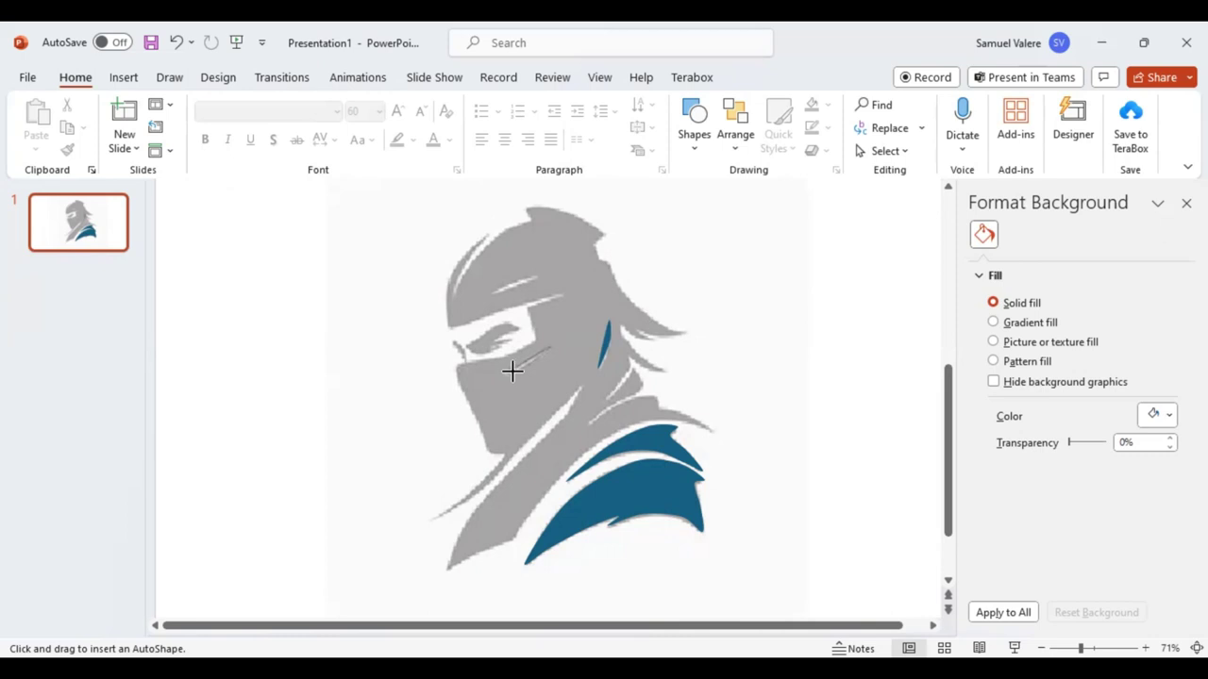
Step: Draw a diagonal blue slash across the cheek below the eye
drag(511, 371, 506, 374)
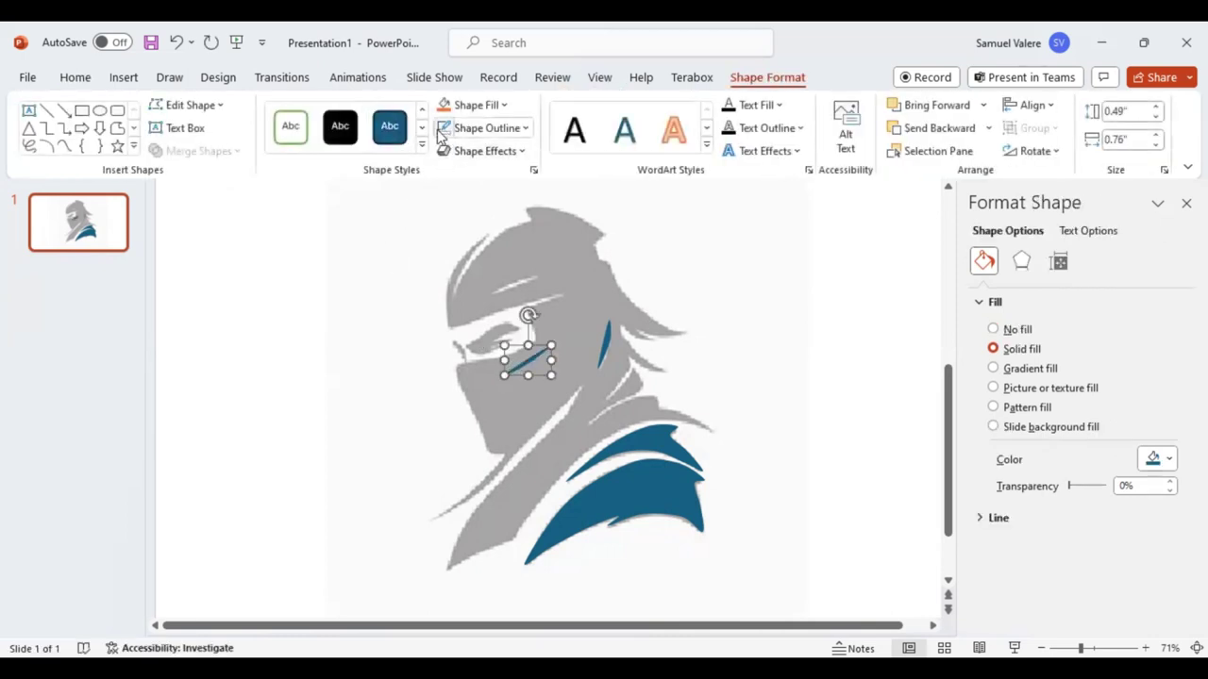
click(64, 147)
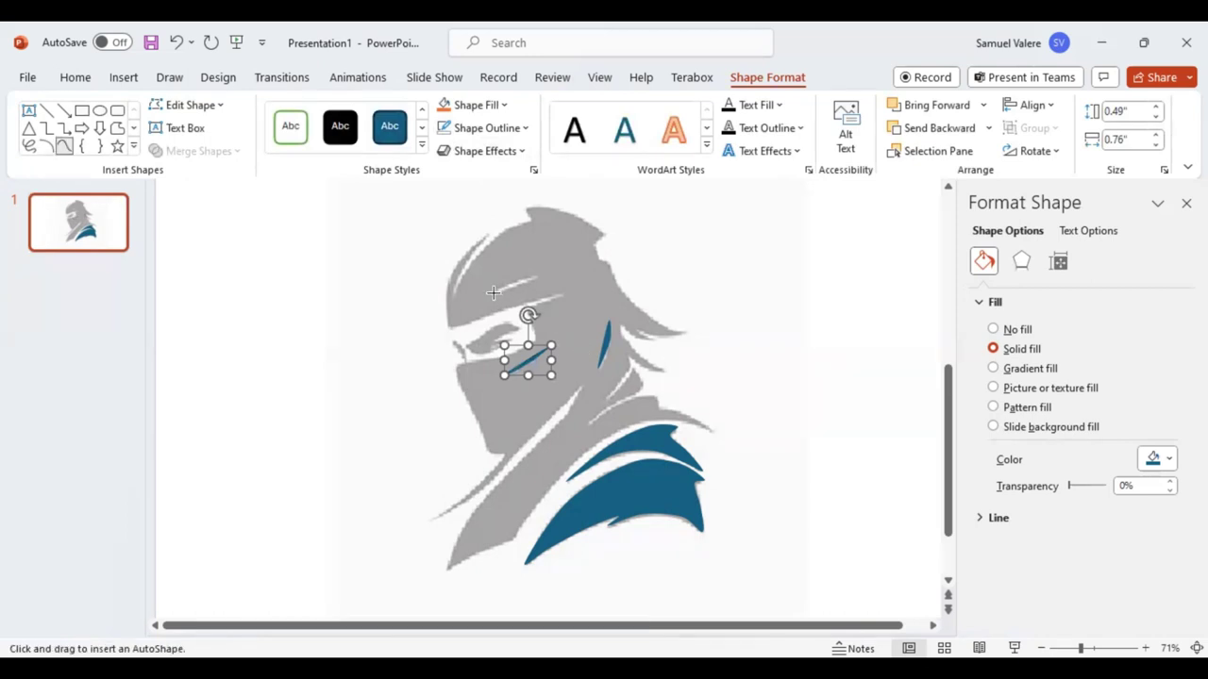
key(Escape)
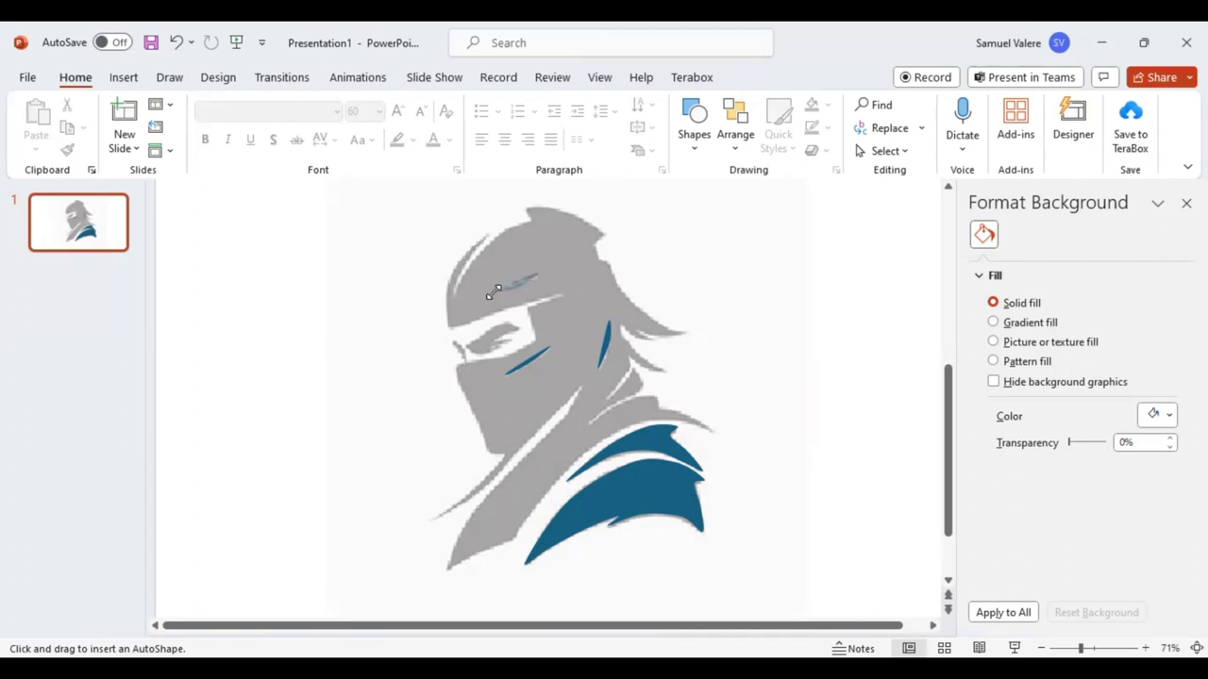
Step: Draw a small blue slash on the ninja's forehead
drag(492, 291, 491, 293)
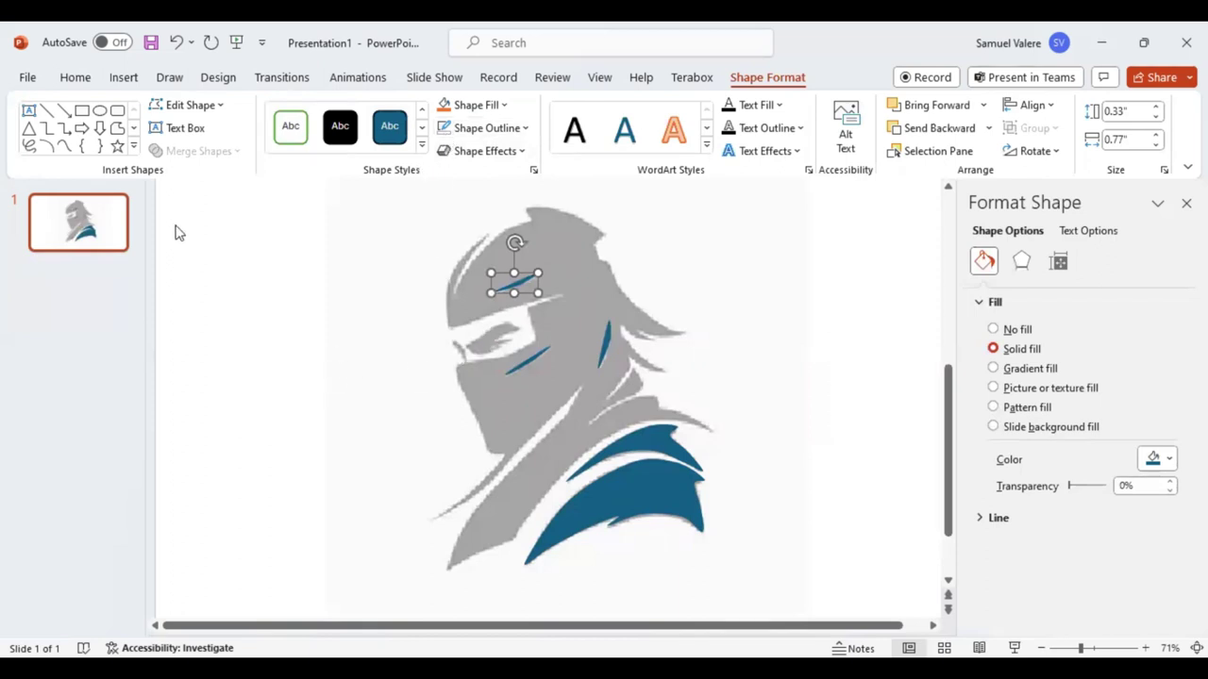
click(64, 147)
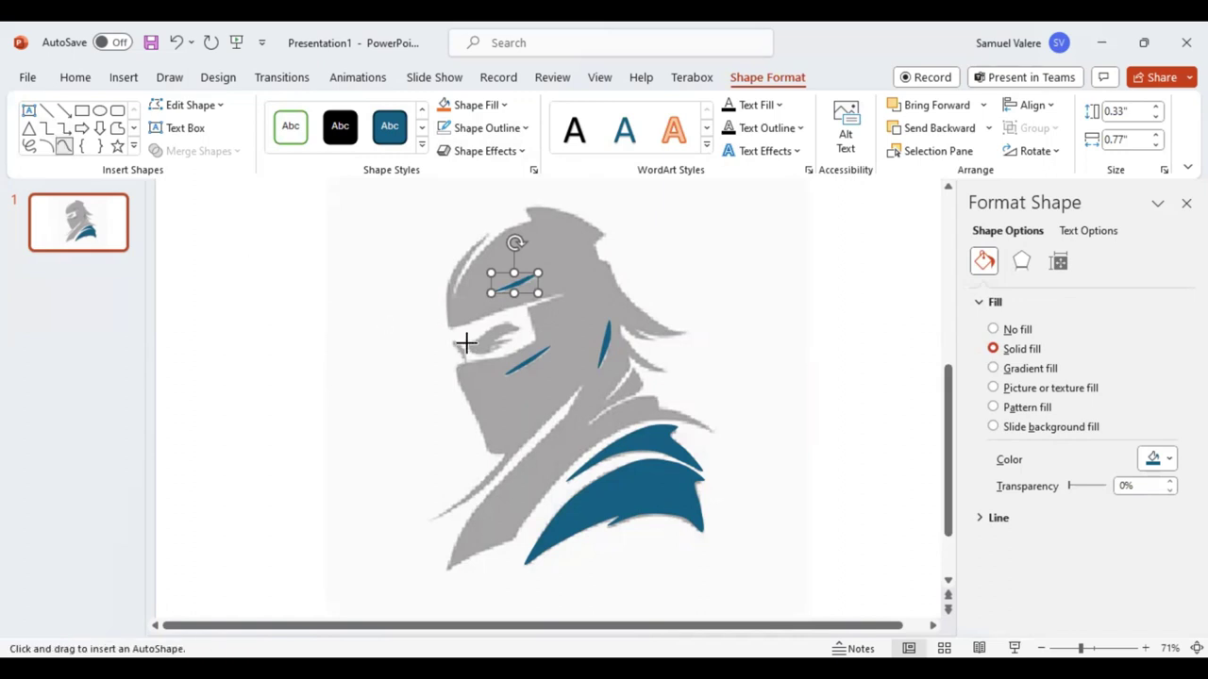
key(Escape)
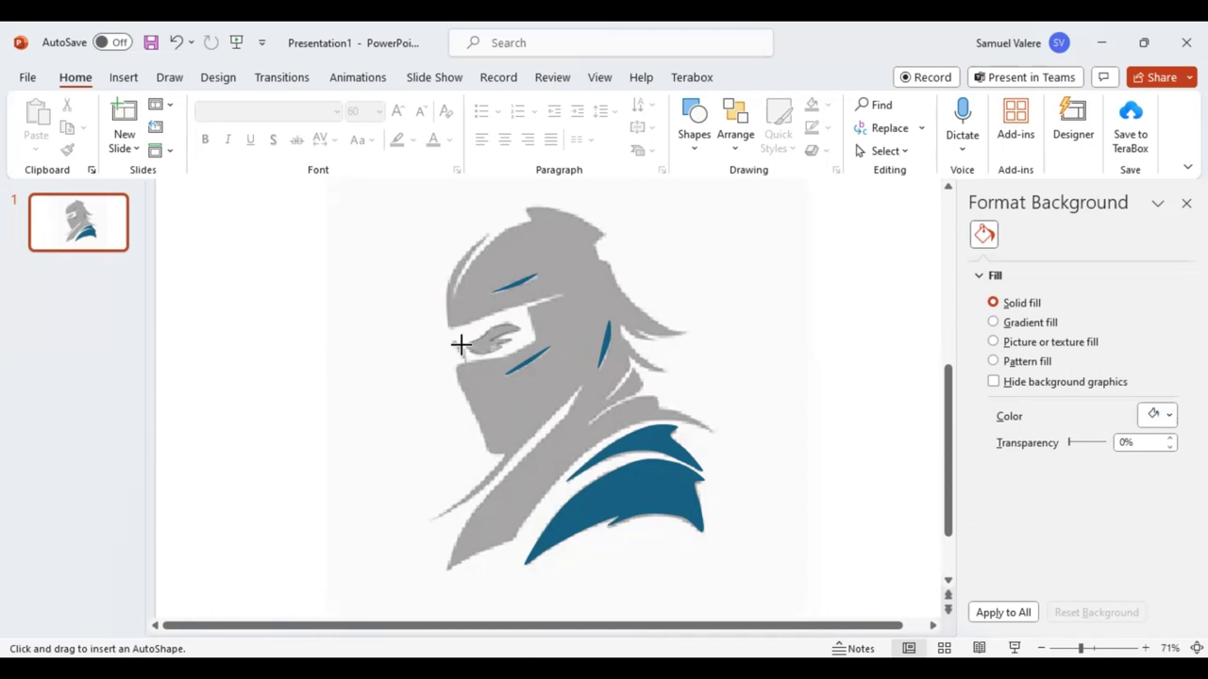
Step: Trace a 0.5 × 0.89-inch eye shape and set its fill transparency to 81%
click(462, 344)
click(464, 344)
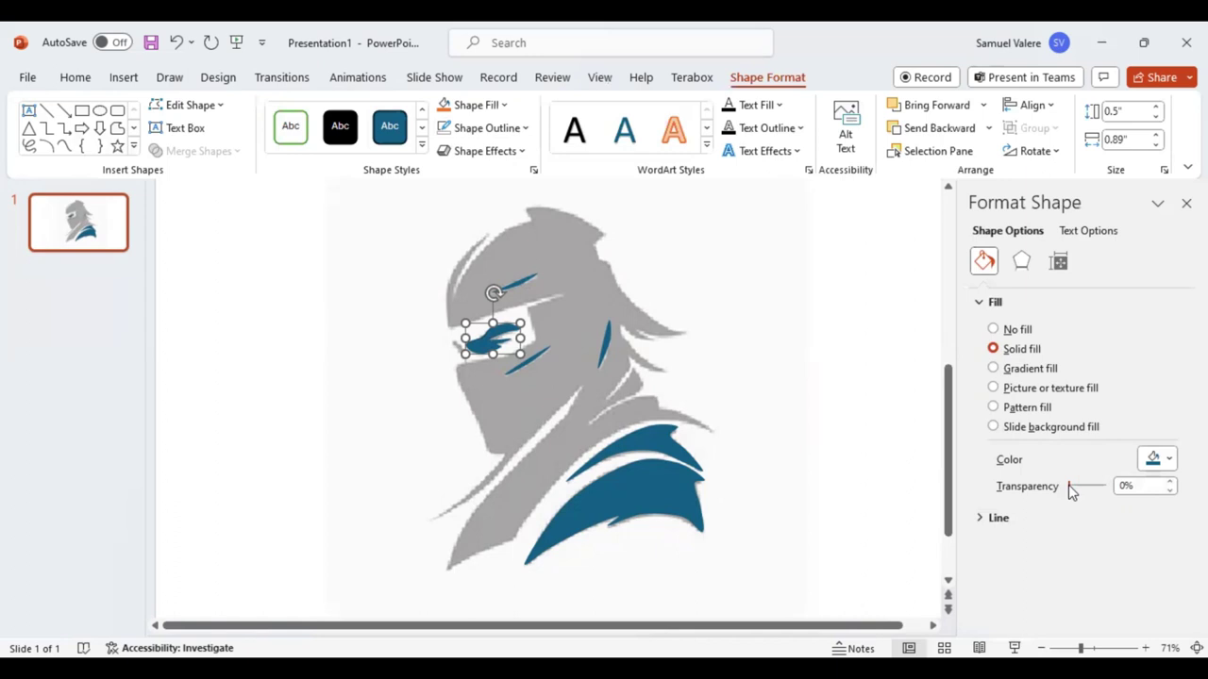
drag(1071, 491, 1101, 493)
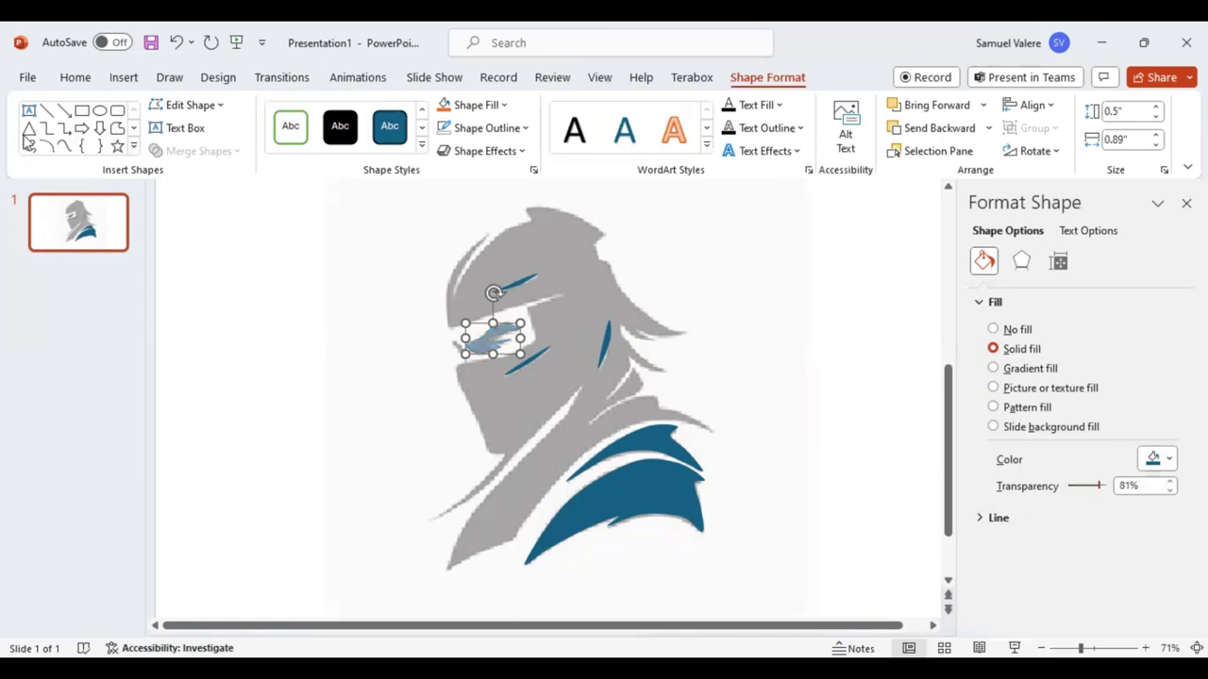
Step: Draw a tiny 0.08 × 0.07-inch freeform inside the faded eye as its highlight
click(64, 148)
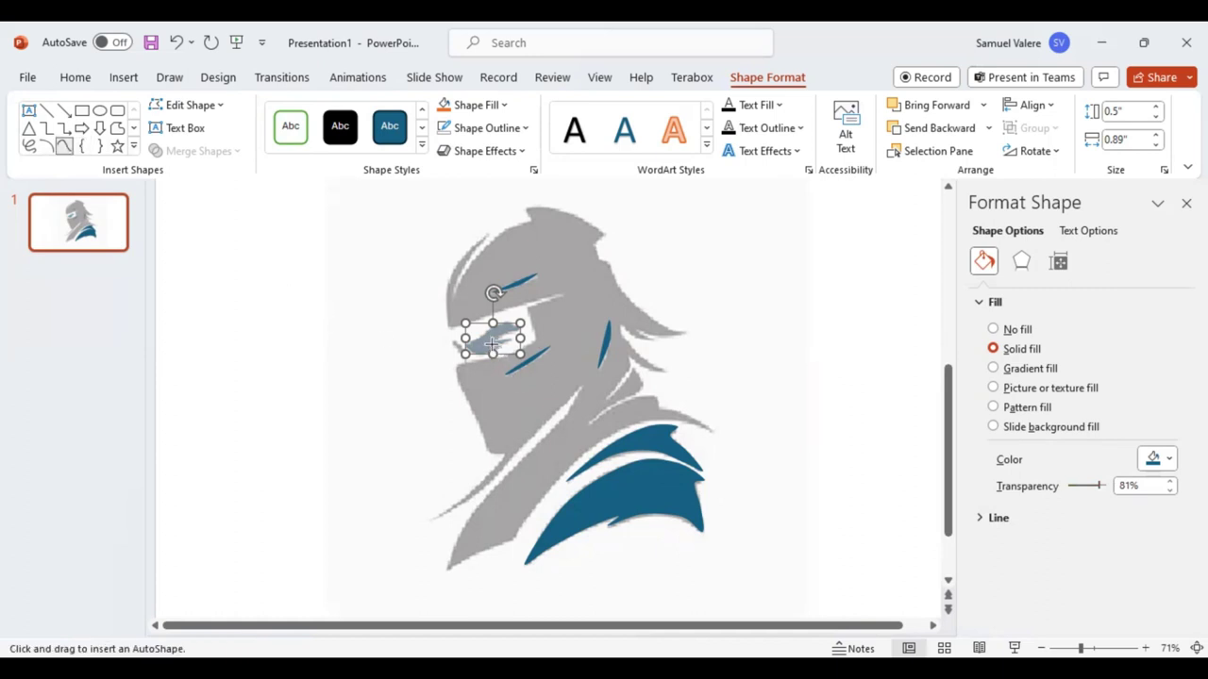
key(Escape)
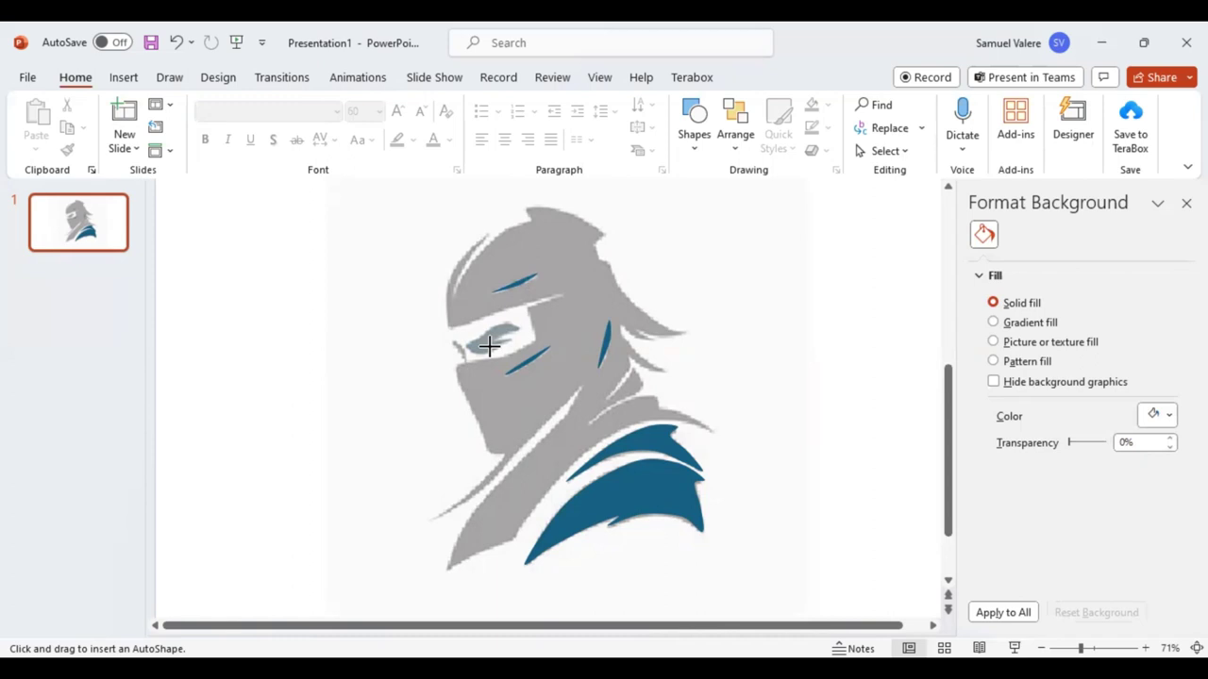
drag(489, 346, 494, 351)
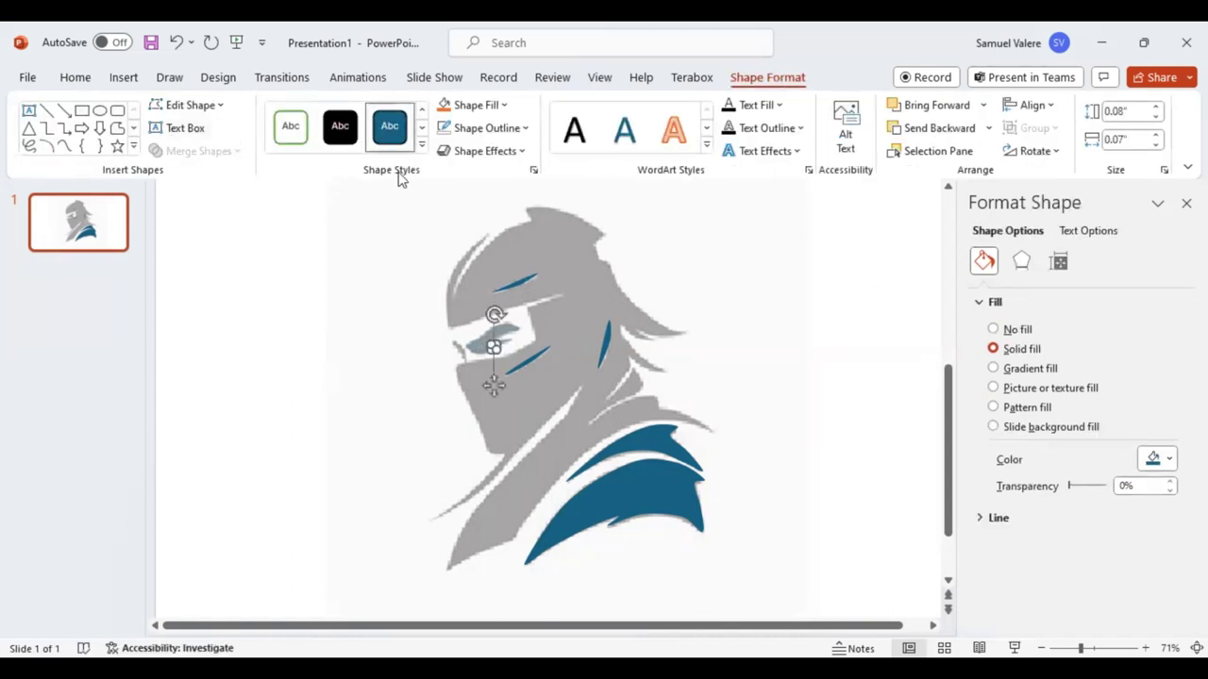
Step: Fill the eye highlight and the forehead, hood and cheek slashes with white
click(505, 105)
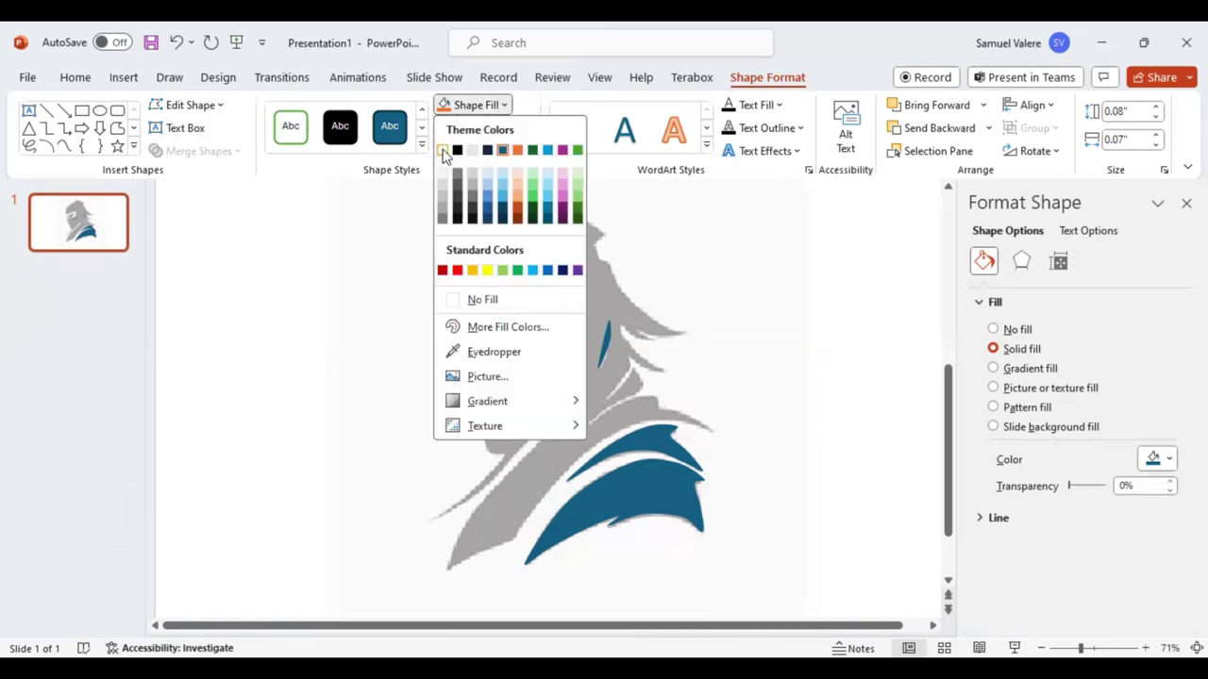
click(443, 151)
click(515, 285)
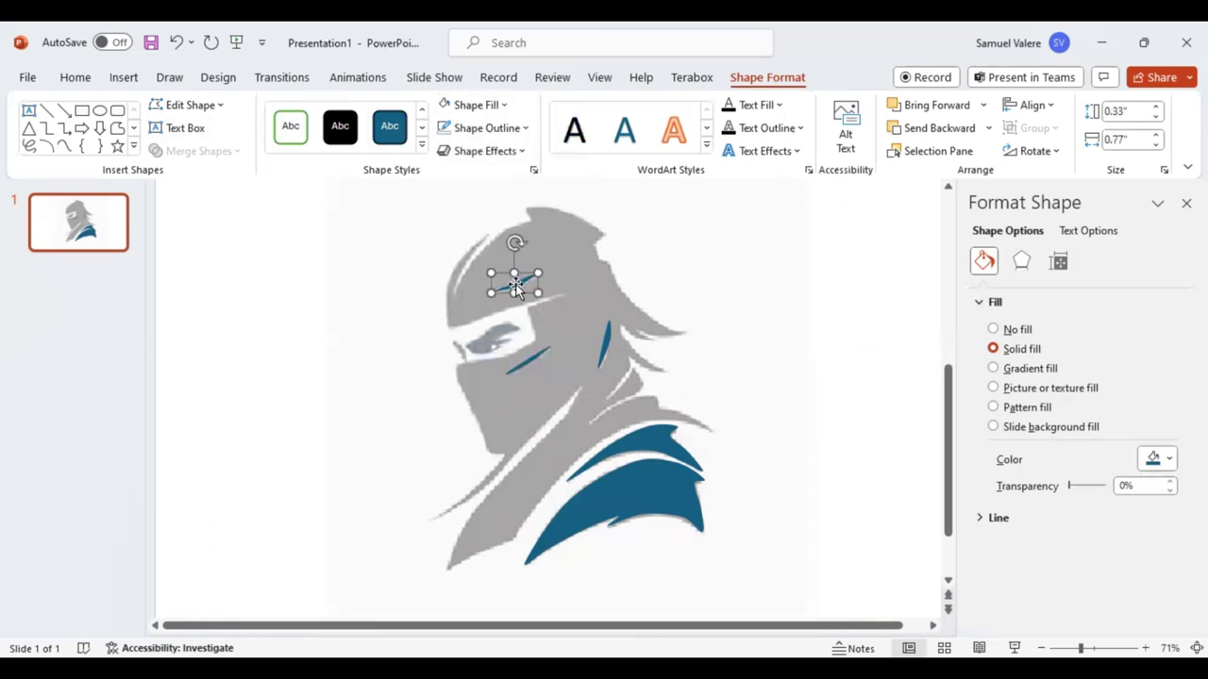
shift+click(607, 334)
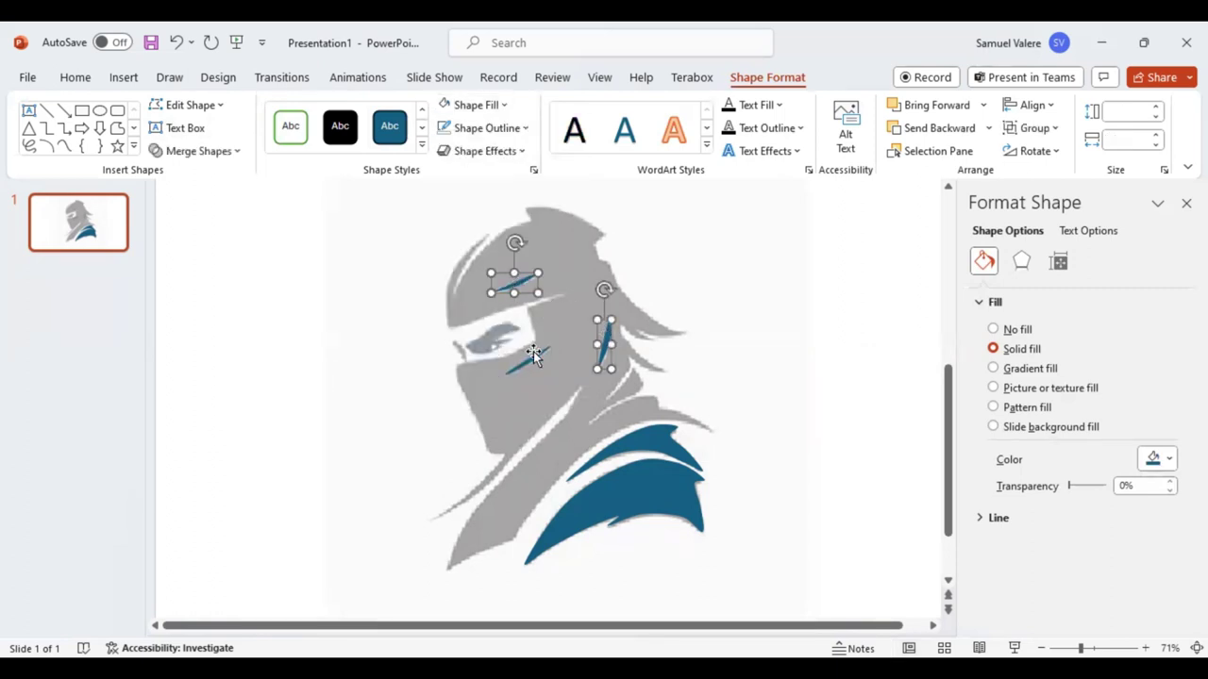
shift+click(530, 356)
click(459, 107)
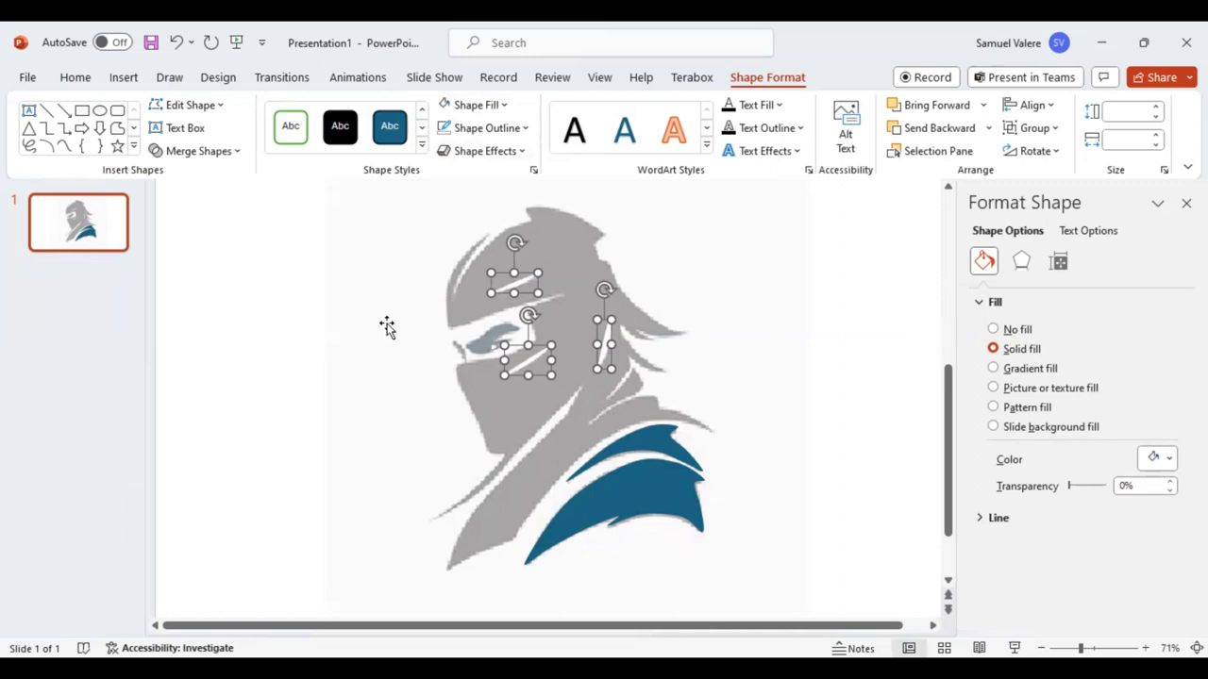
click(63, 147)
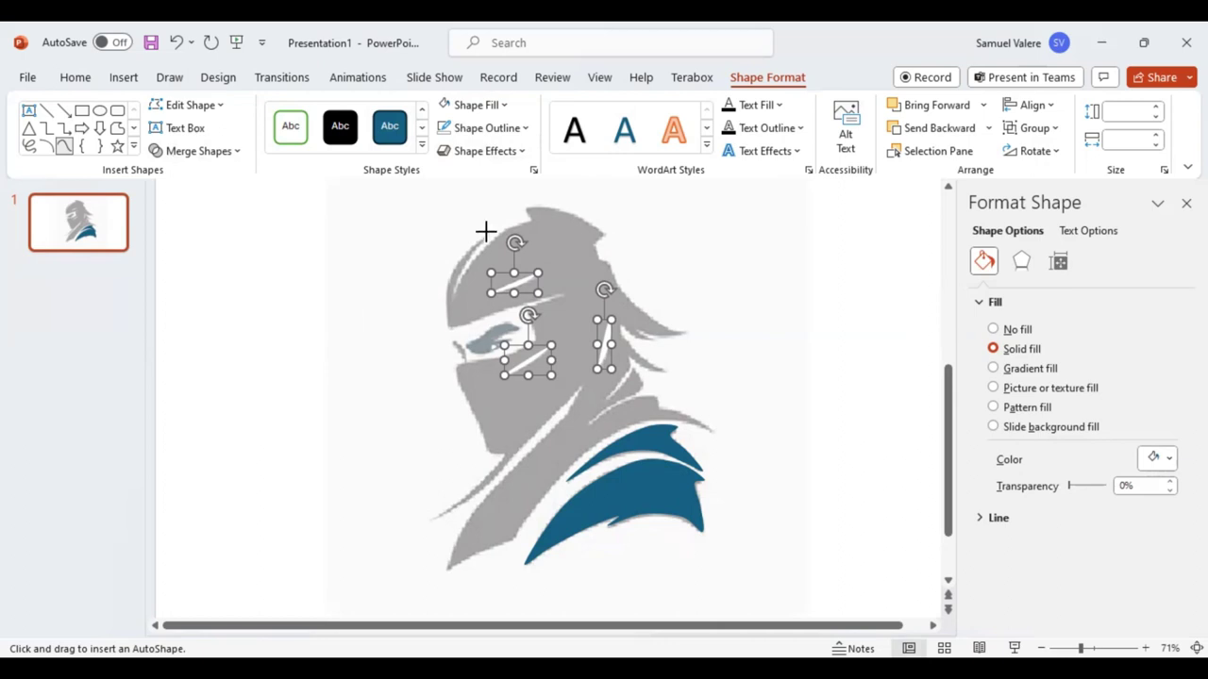
Step: Deselect the three white slashes
key(Escape)
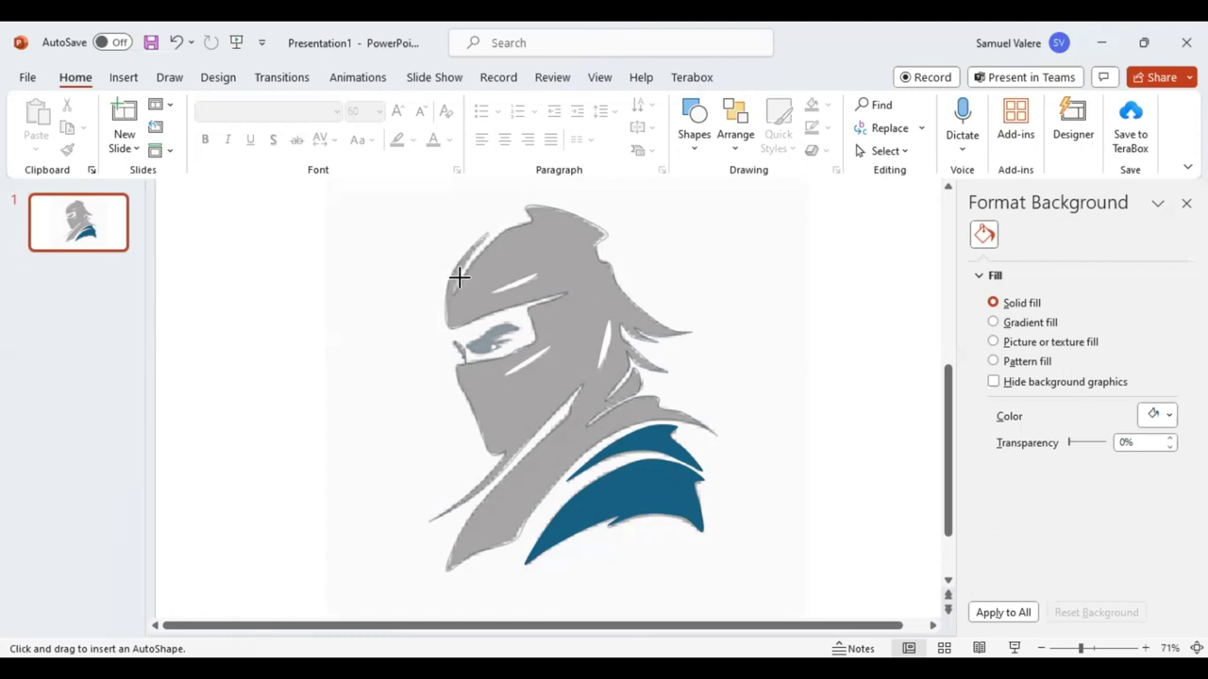
Step: Fill the traced ninja silhouette solid black, then select both teal shoulder pieces
click(489, 236)
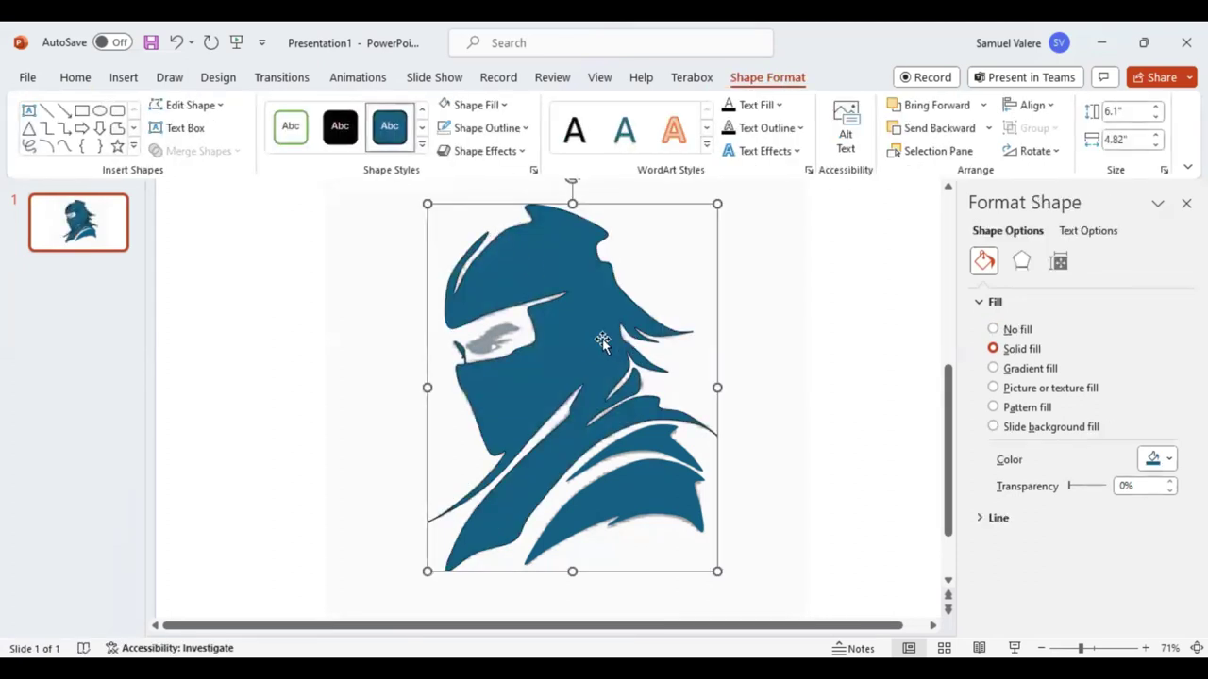
click(504, 105)
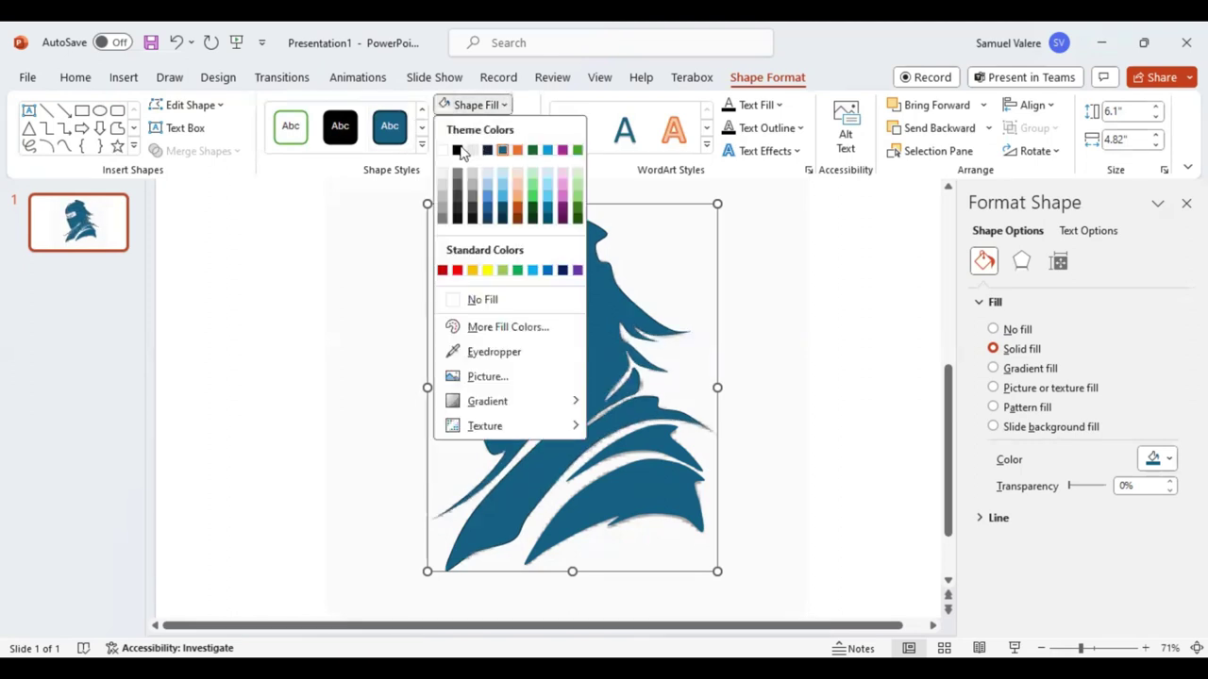
click(457, 151)
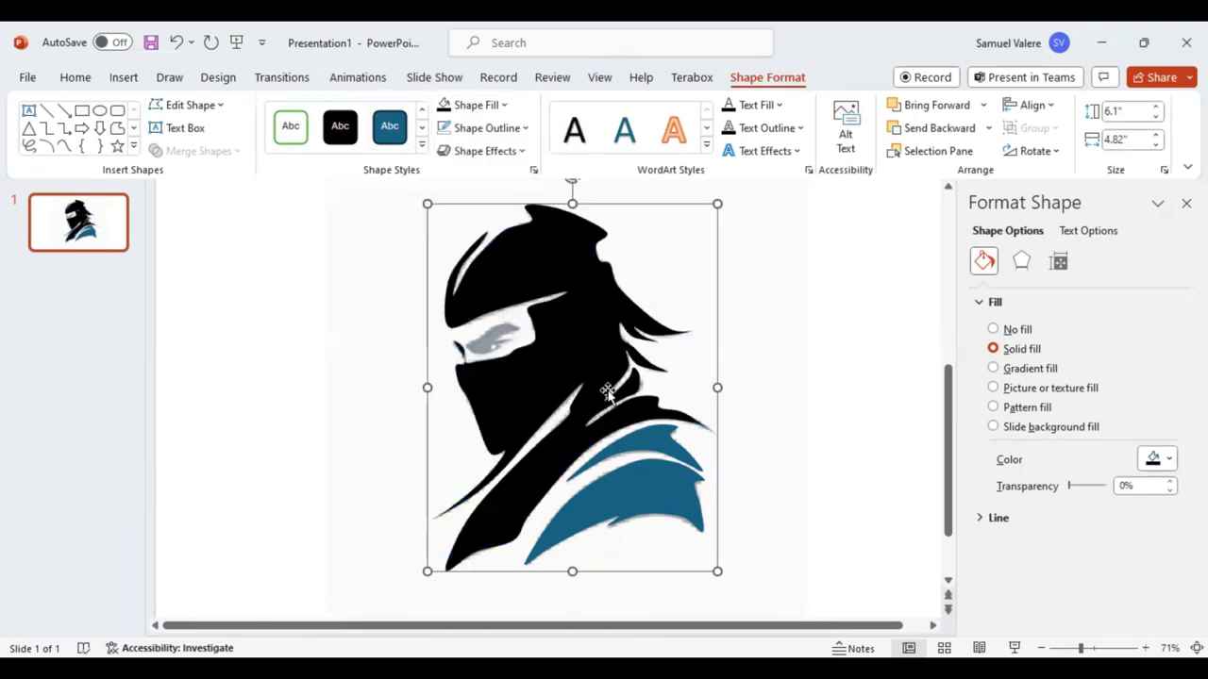
click(653, 445)
shift+click(667, 497)
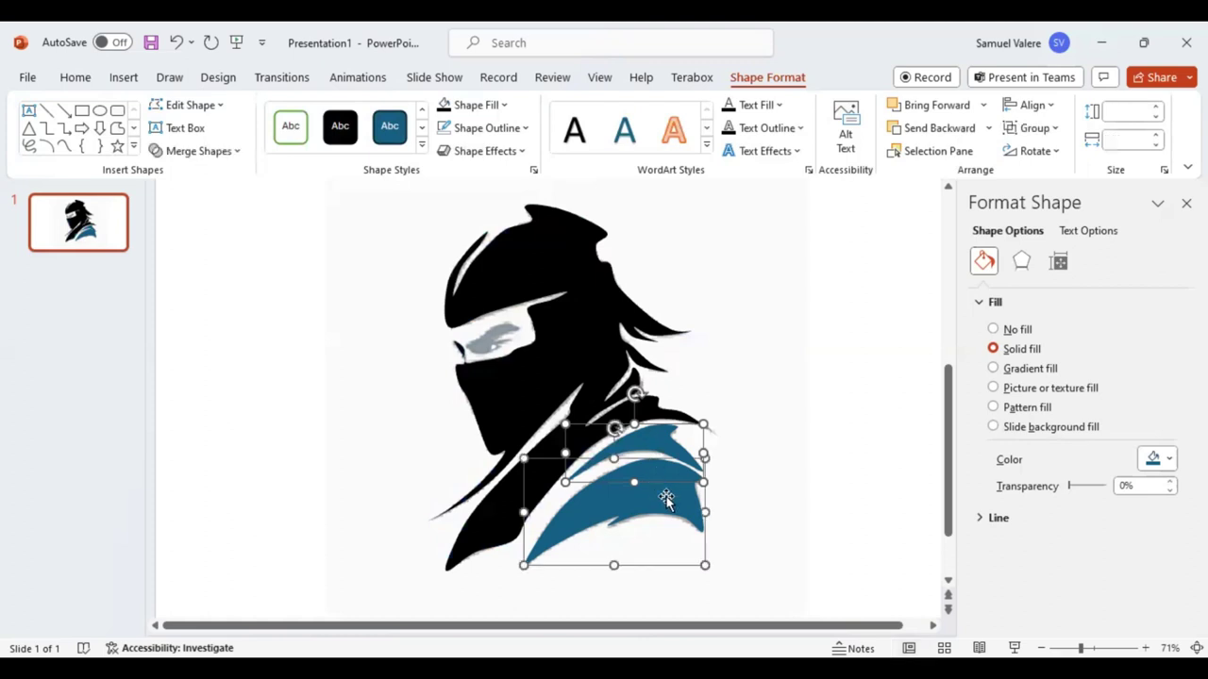
Step: Fill the shoulder pieces black and make the eye shape opaque white at 0% transparency
click(447, 111)
click(480, 342)
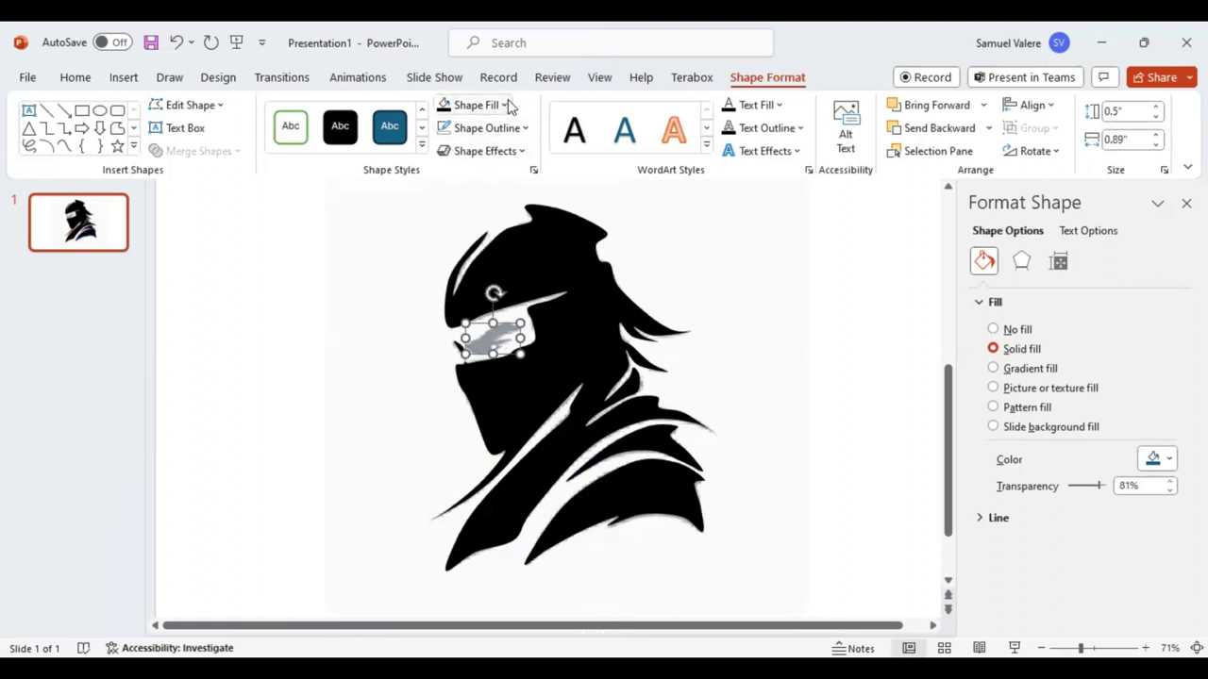
click(476, 108)
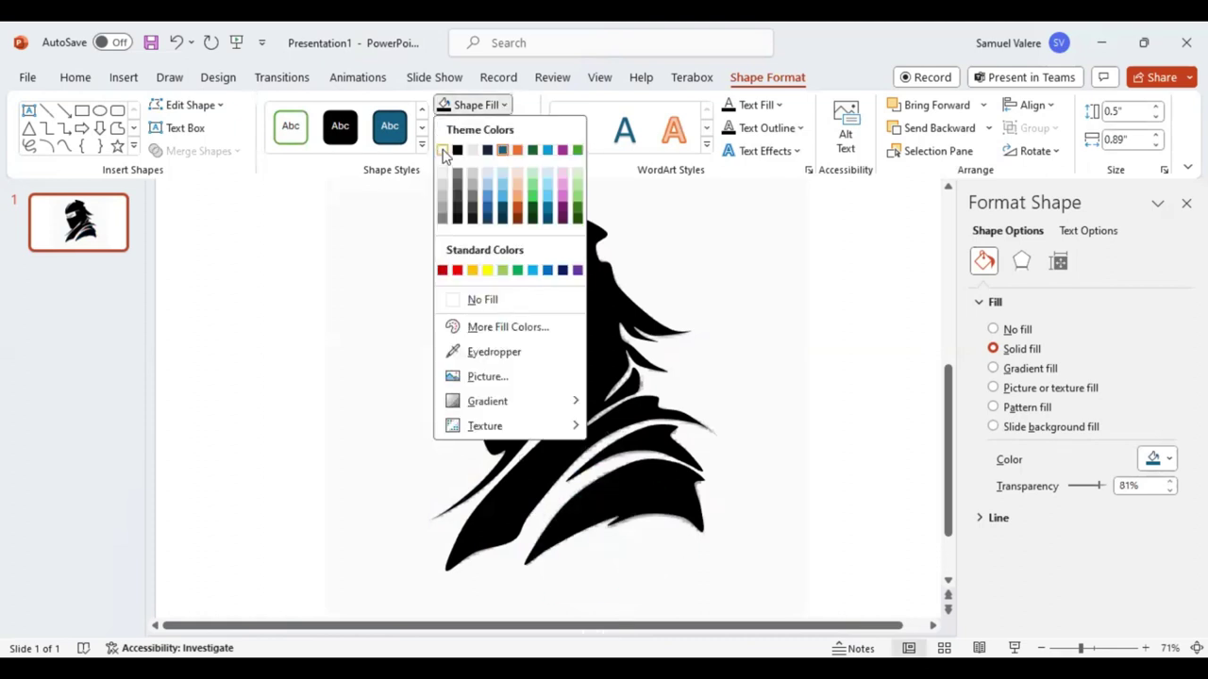
click(444, 153)
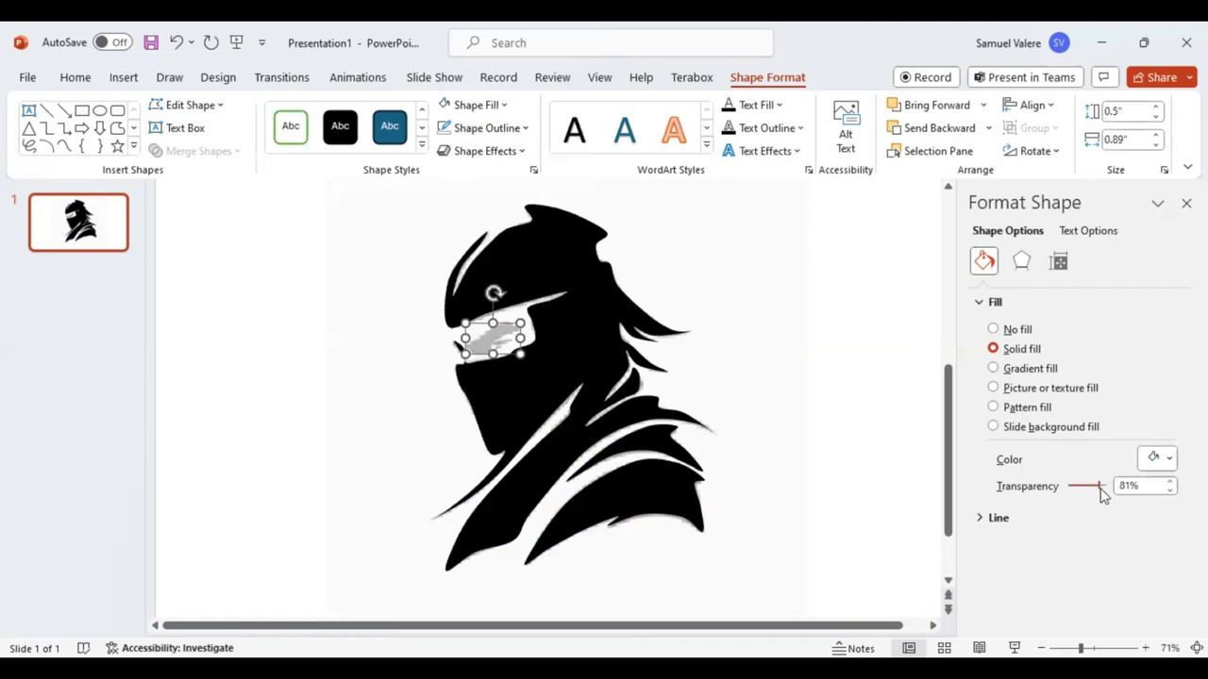
drag(1100, 485, 1046, 495)
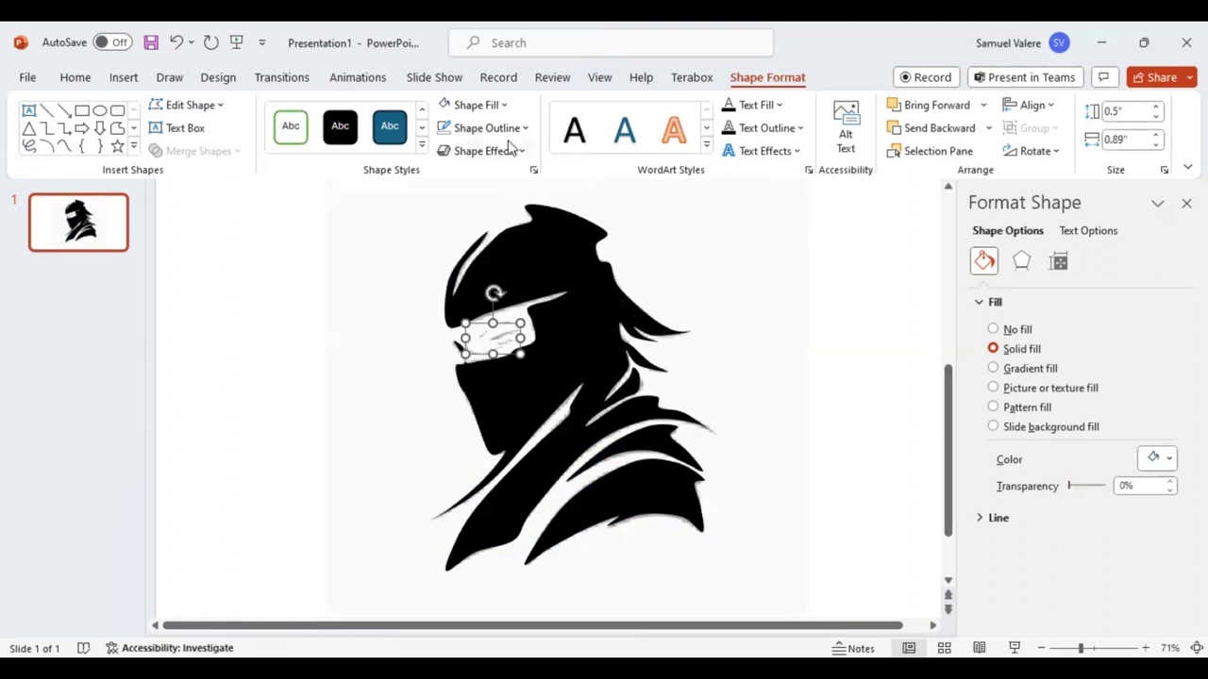
Step: Fill the inner eye detail black and select the reference ninja picture
click(476, 104)
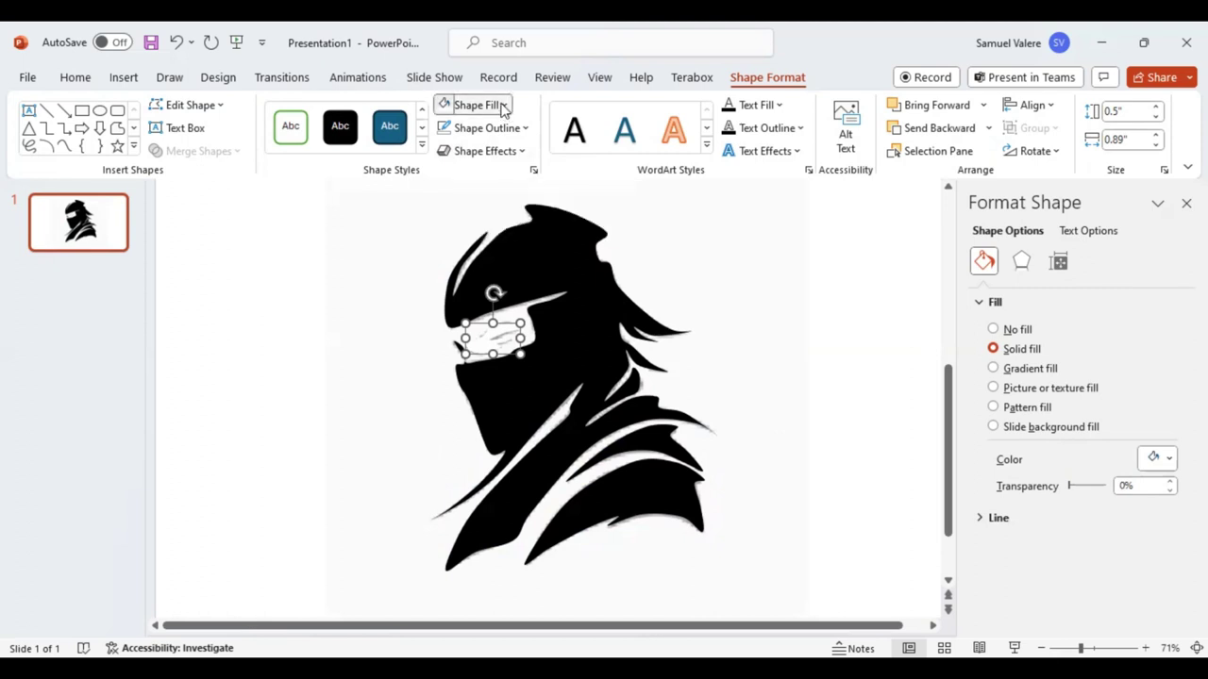
click(459, 151)
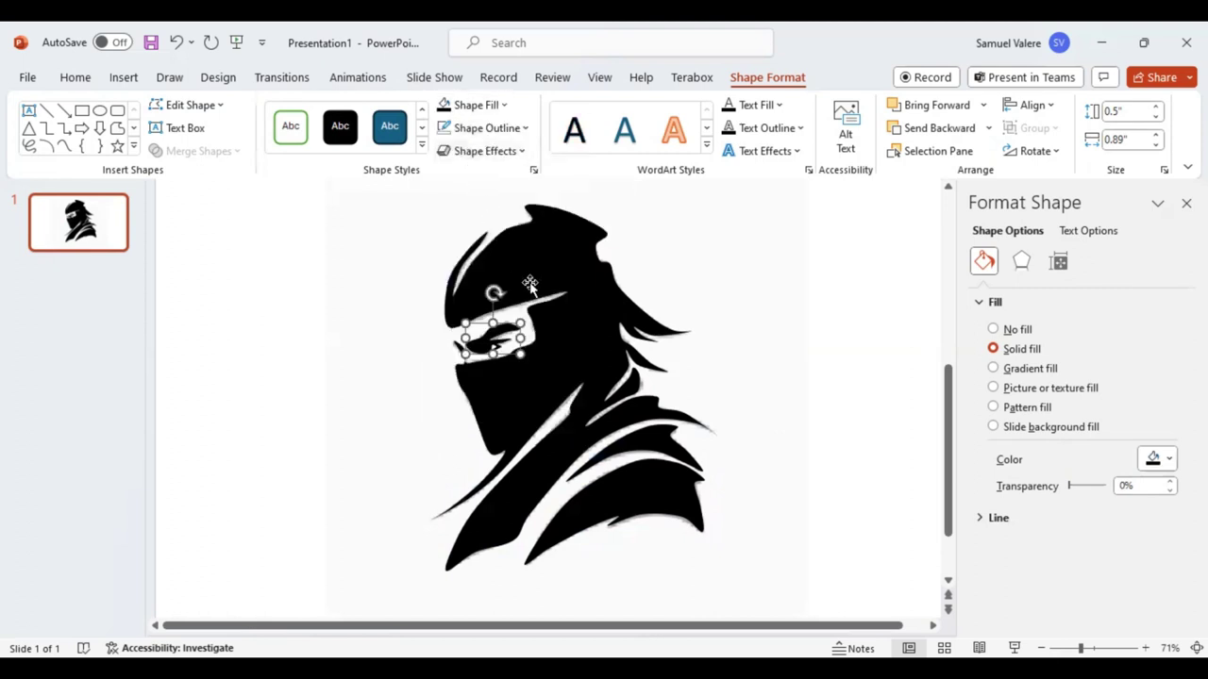
click(578, 255)
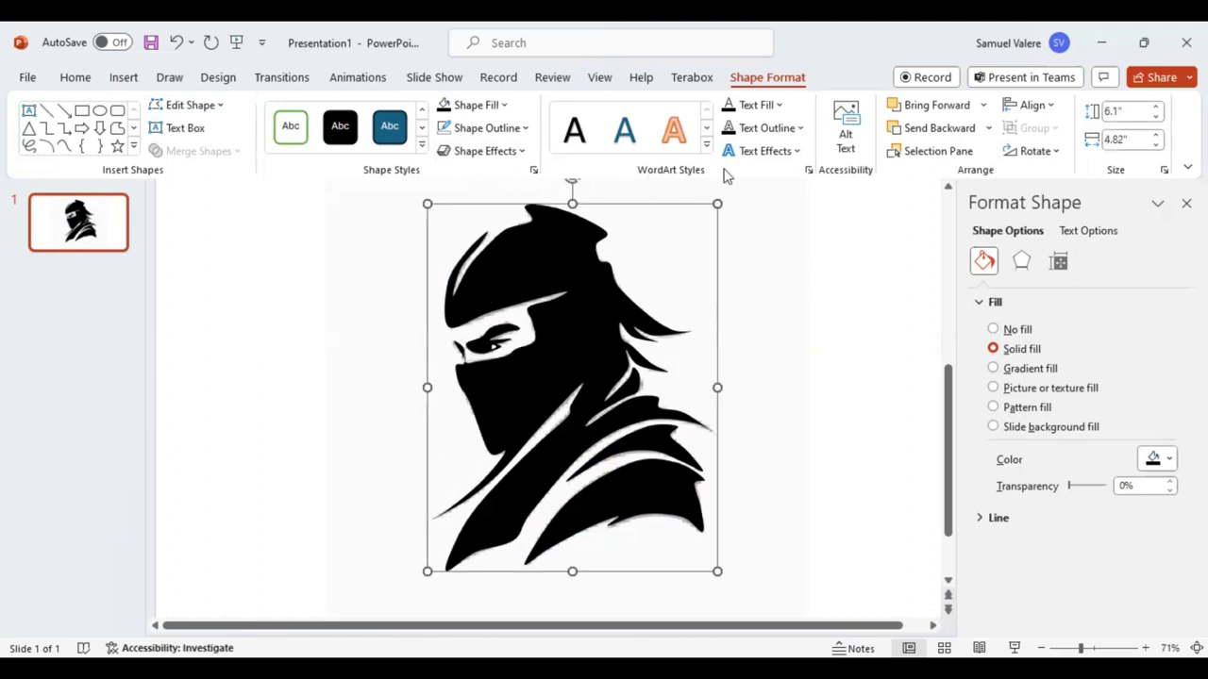
Step: Send the reference ninja picture to the back, behind all the traced shapes
click(988, 127)
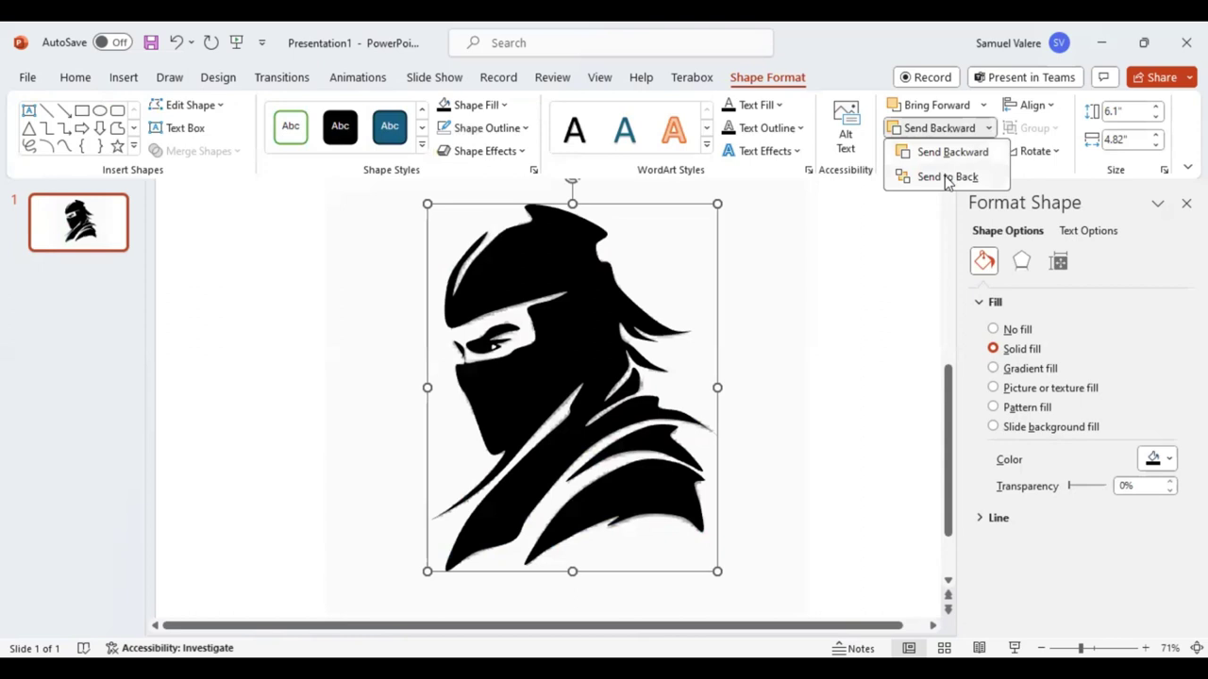
click(947, 178)
click(800, 356)
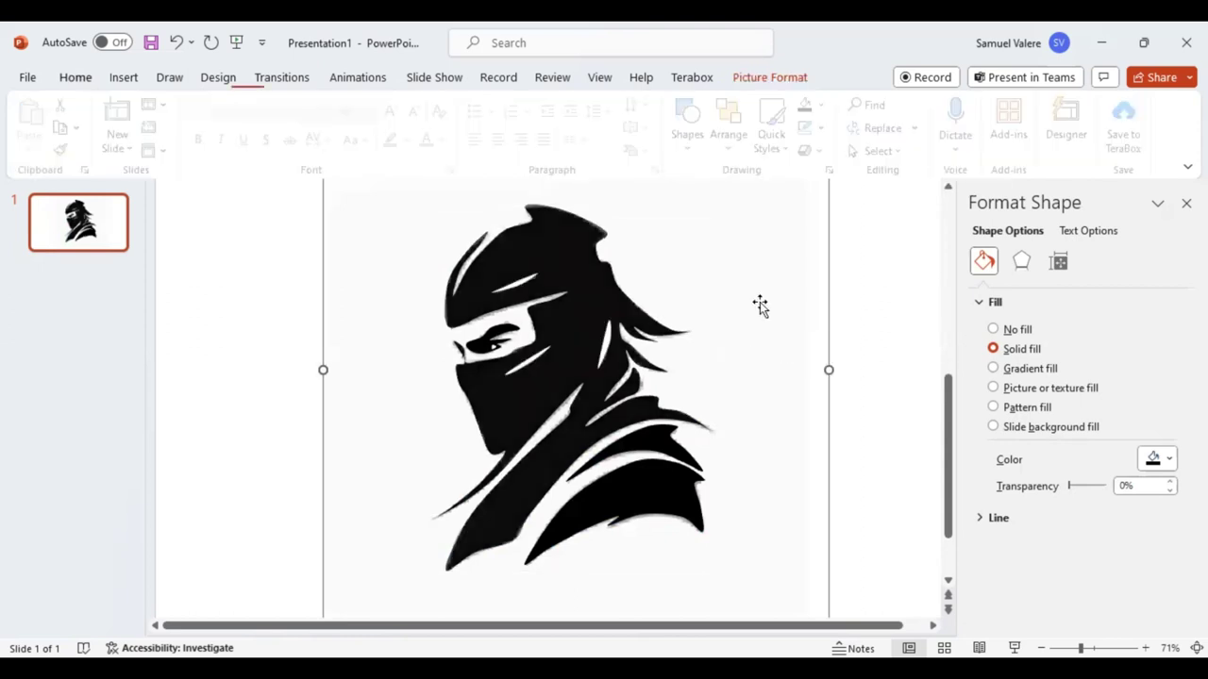
Step: Shrink the reference picture to a small copy and move it toward the upper right
click(1074, 648)
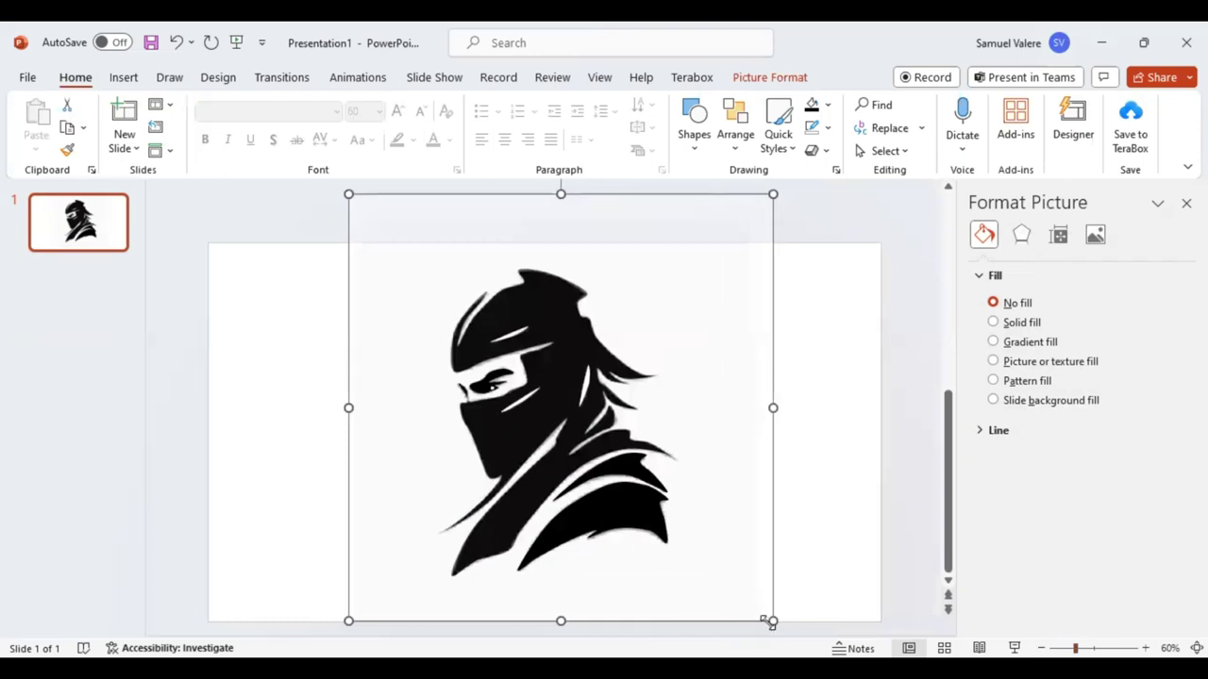
drag(766, 623, 525, 332)
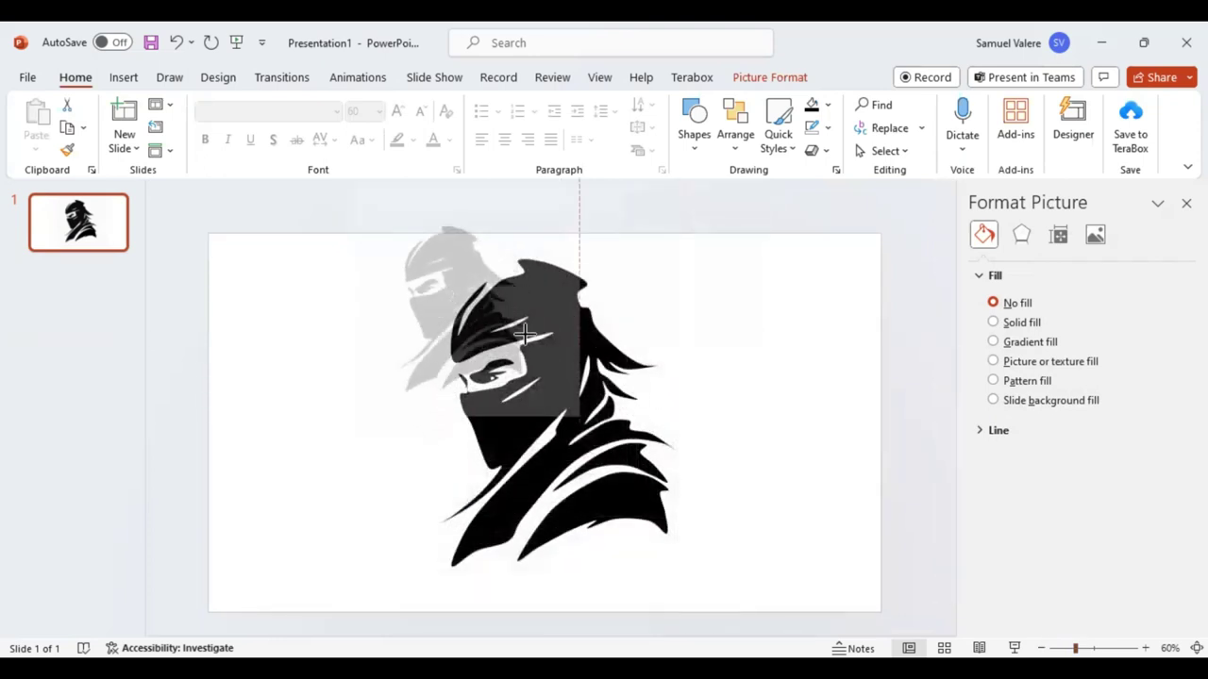
drag(432, 292, 829, 387)
drag(913, 454, 809, 351)
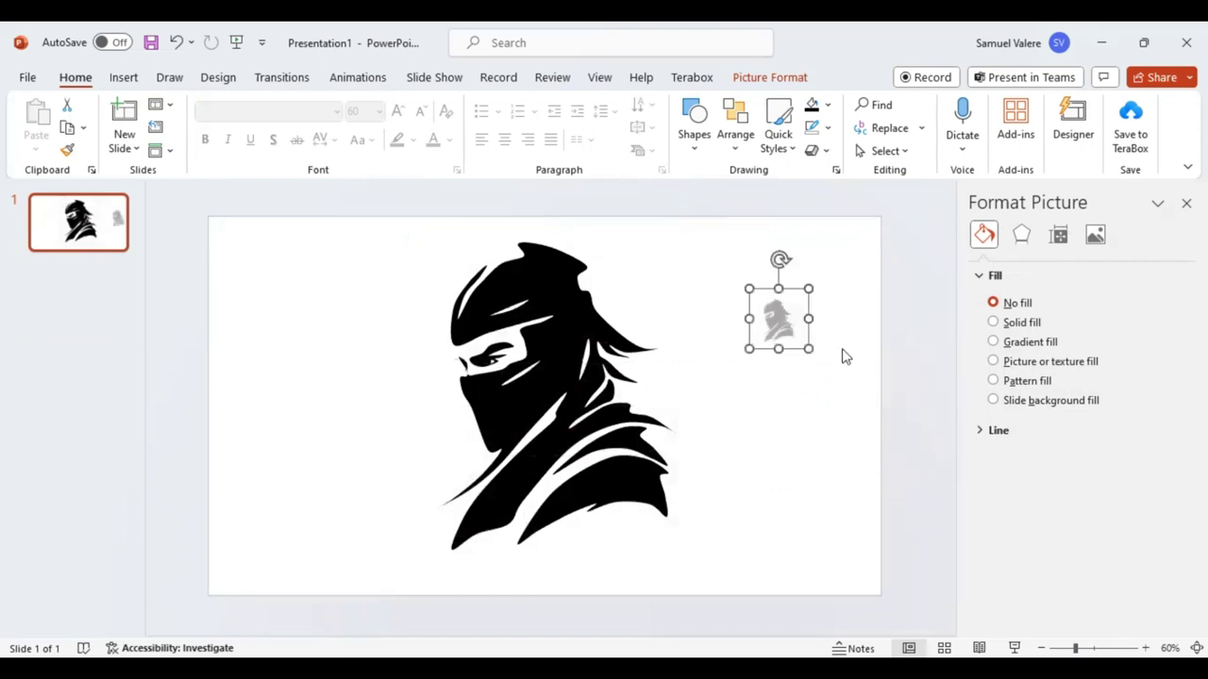
Step: Set the small reference picture's transparency to 0% and place it in the top-right corner
click(1094, 236)
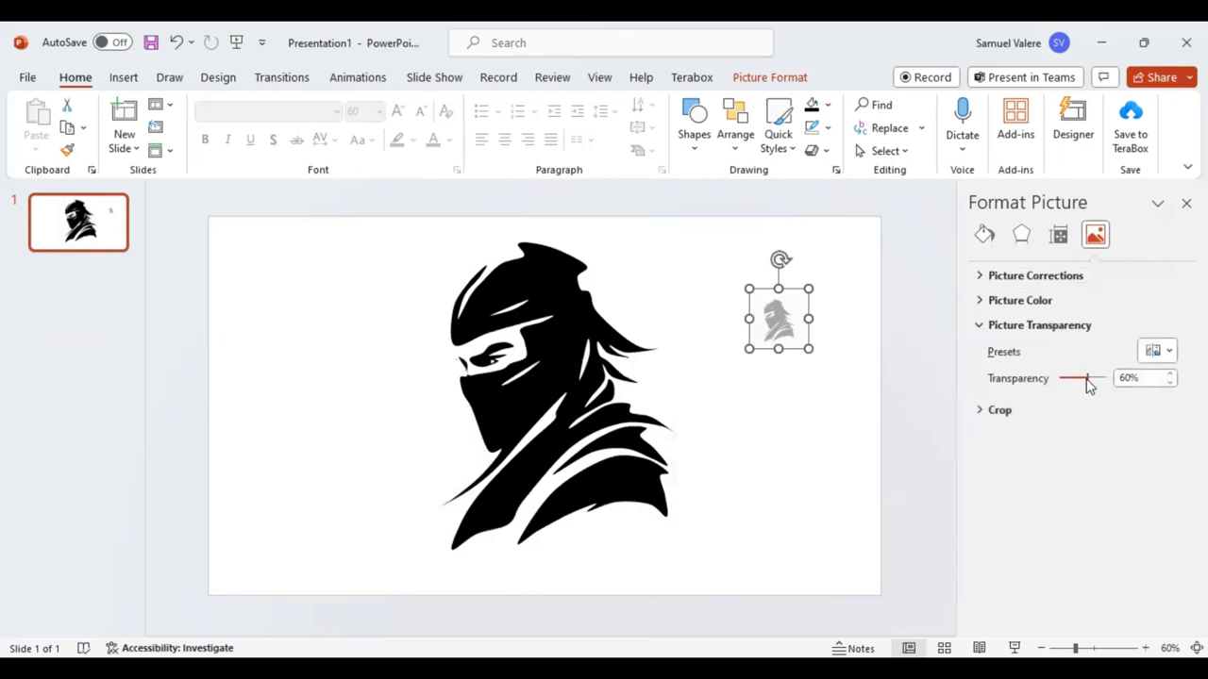
drag(1090, 385, 947, 386)
mouse_move(781, 326)
mouse_down()
mouse_move(809, 277)
mouse_move(852, 267)
mouse_up()
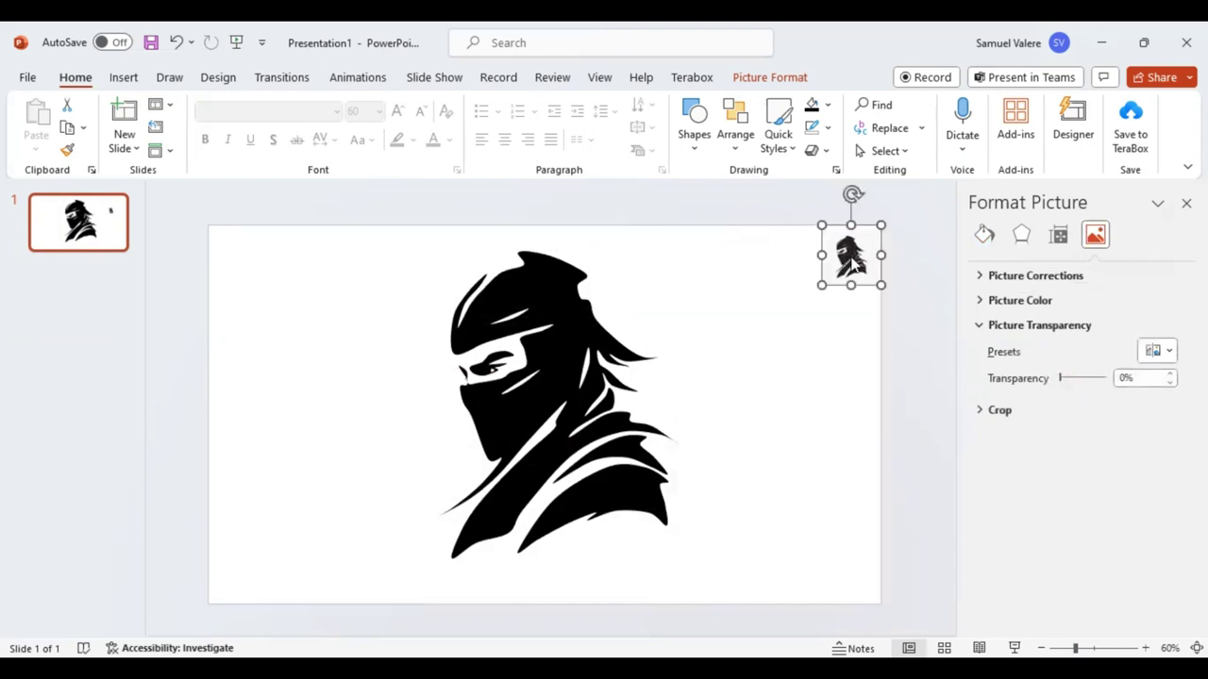
Step: Box-select all the ninja shapes together and bring up the Arrange grouping options
click(387, 250)
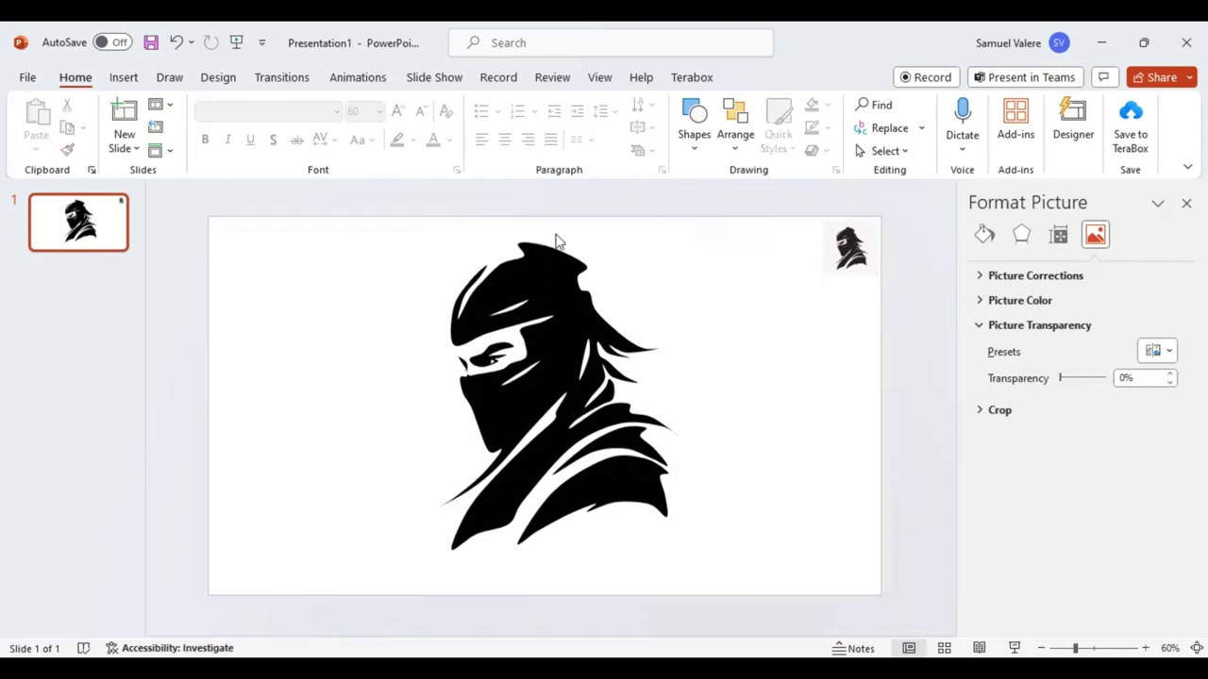
drag(382, 234, 703, 452)
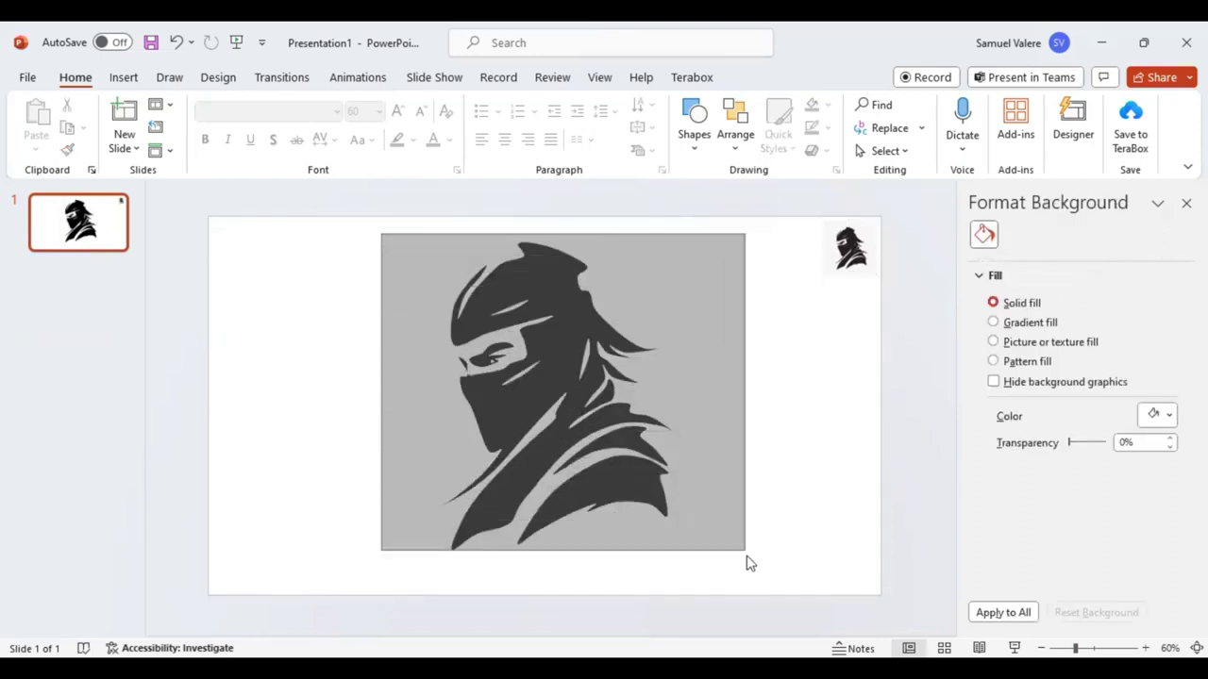
drag(741, 528, 750, 568)
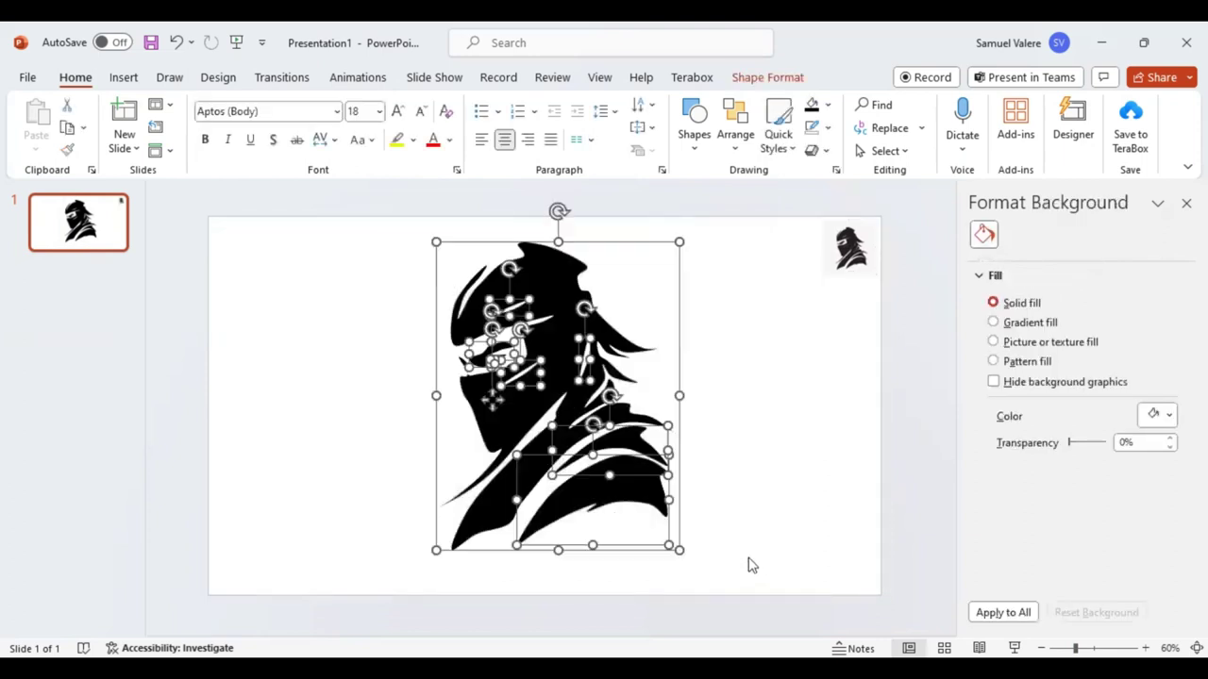
click(736, 141)
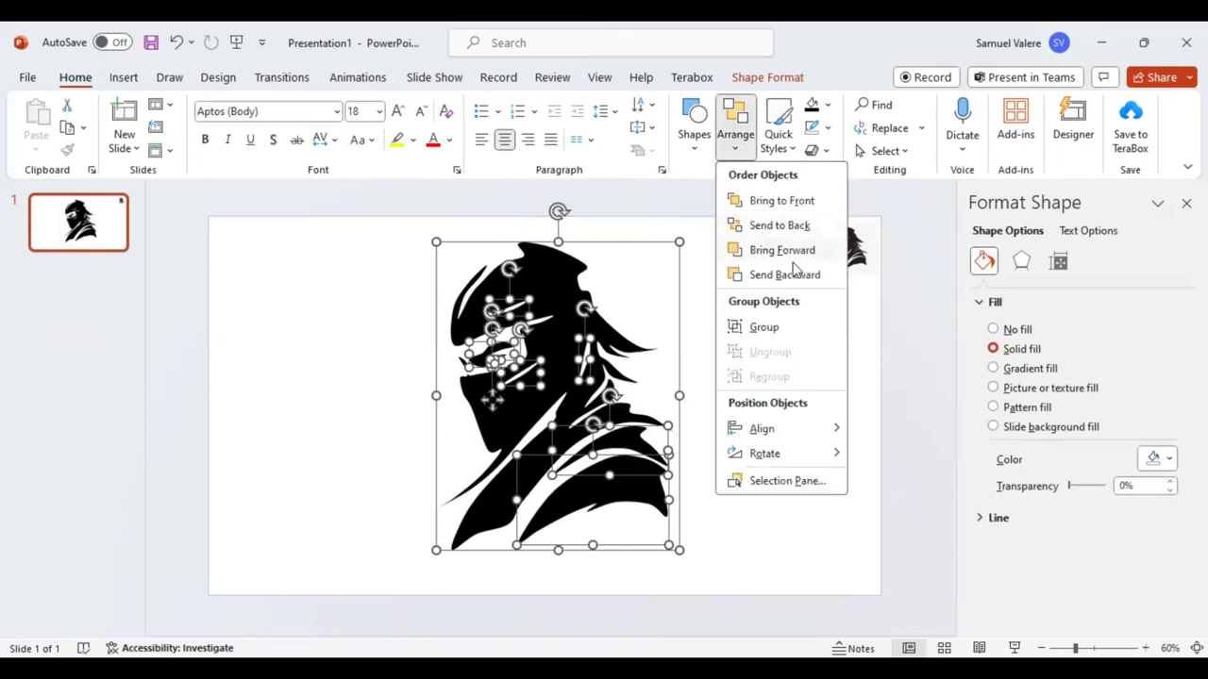